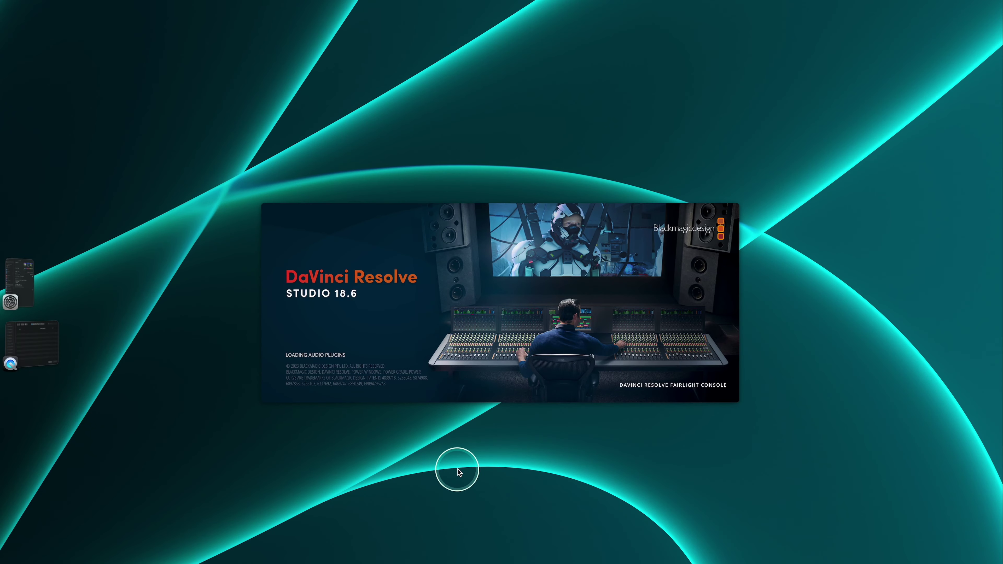
Step: Open the Untitled Project from the local project library and enlarge its window to fill the screen
{"action": "left_click_drag", "start_coordinate": [574, 144], "coordinate": [577, 119]}
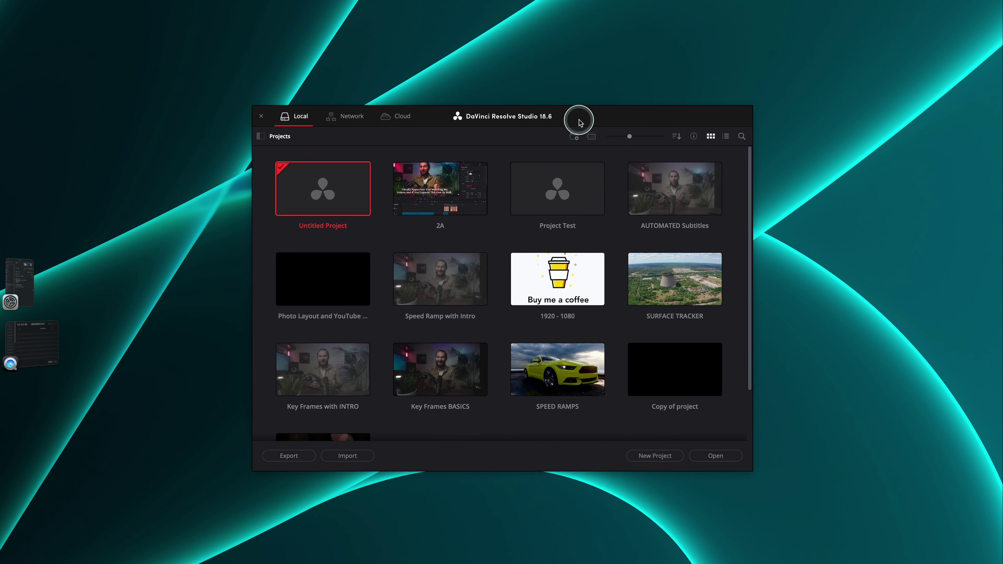
{"action": "left_click", "coordinate": [462, 175]}
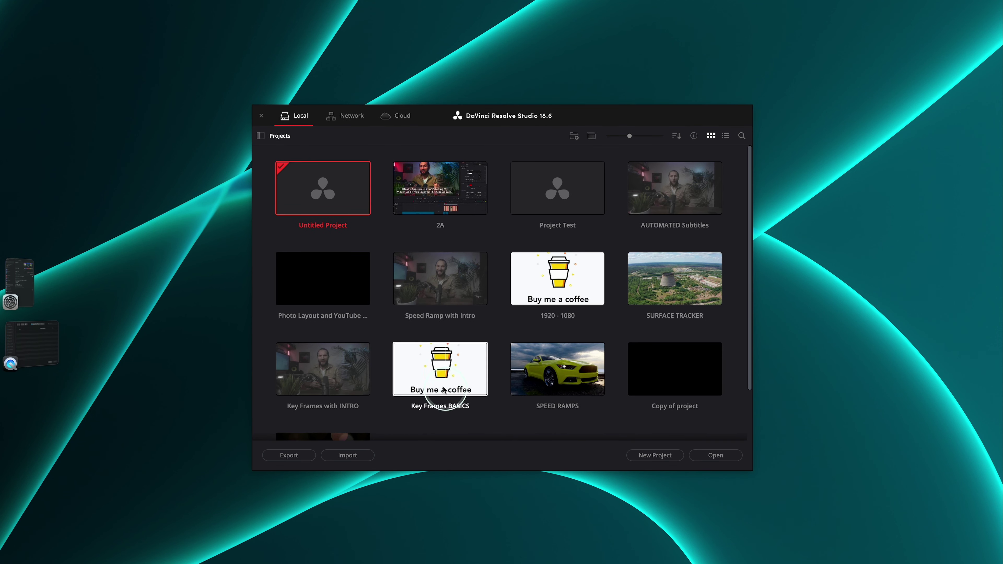
{"action": "left_click", "coordinate": [321, 185]}
{"action": "double_click", "coordinate": [321, 184]}
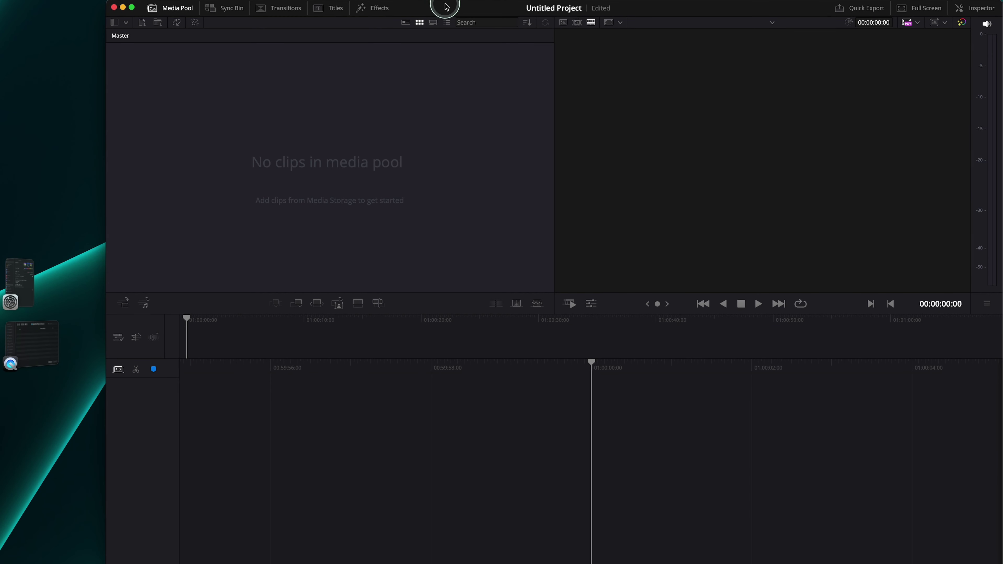
{"action": "double_click", "coordinate": [446, 6]}
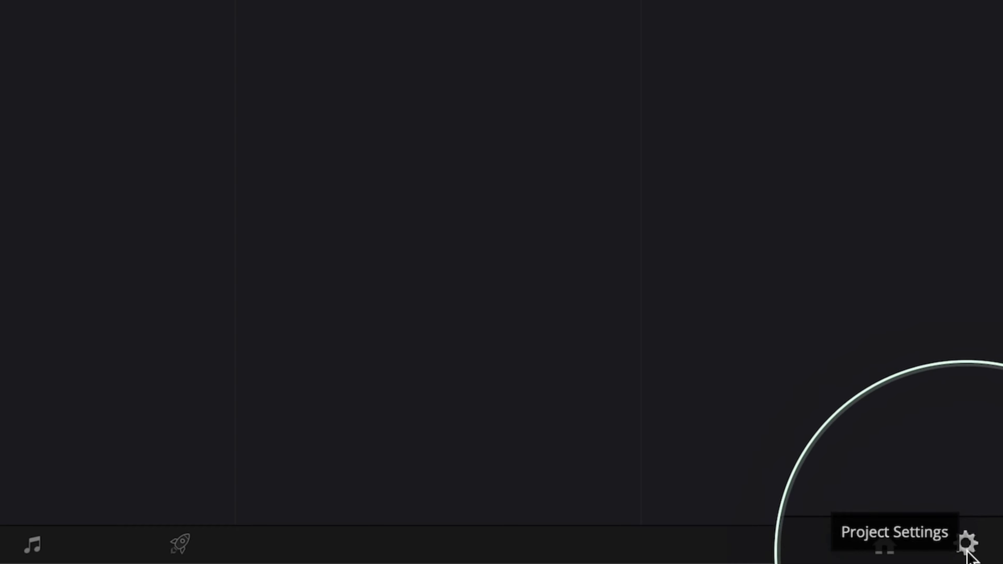
Step: In the project settings, set the timeline resolution to 3840 x 2160 Ultra HD and the timeline frame rate to 29.97
{"action": "left_click", "coordinate": [966, 544]}
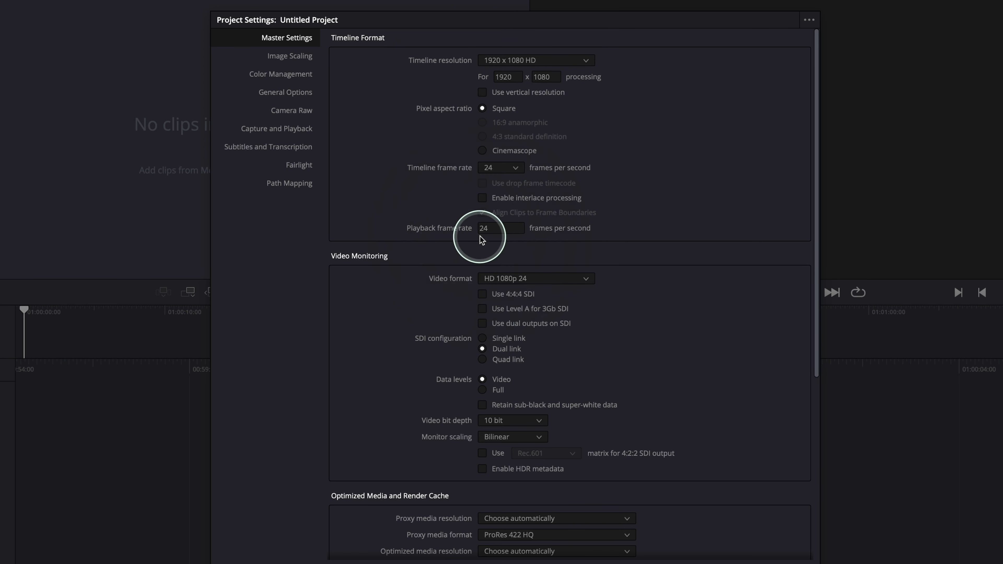
{"action": "left_click_drag", "start_coordinate": [445, 26], "coordinate": [449, 13]}
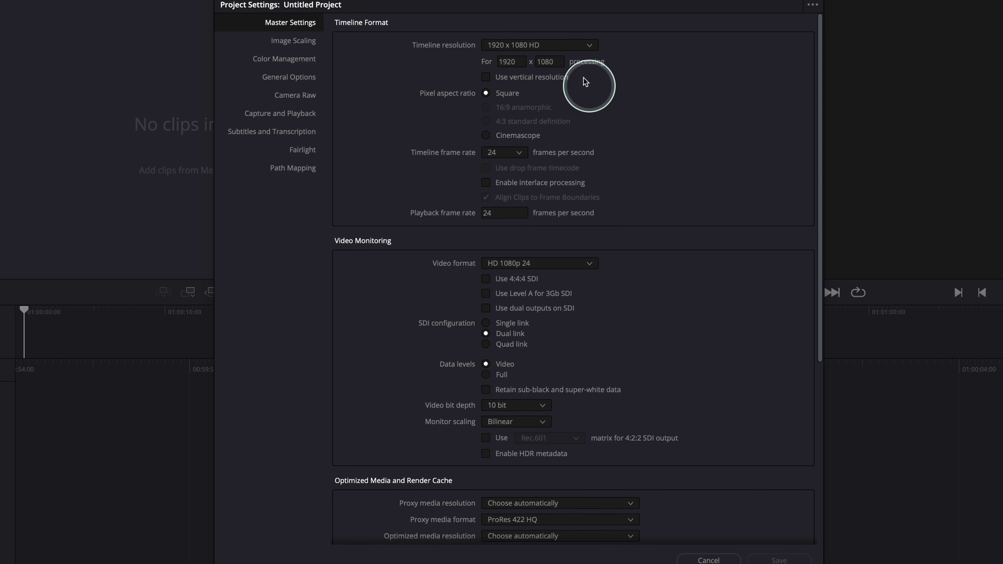
{"action": "left_click", "coordinate": [563, 46]}
{"action": "scroll", "coordinate": [553, 134], "scroll_direction": "down", "scroll_amount": 3}
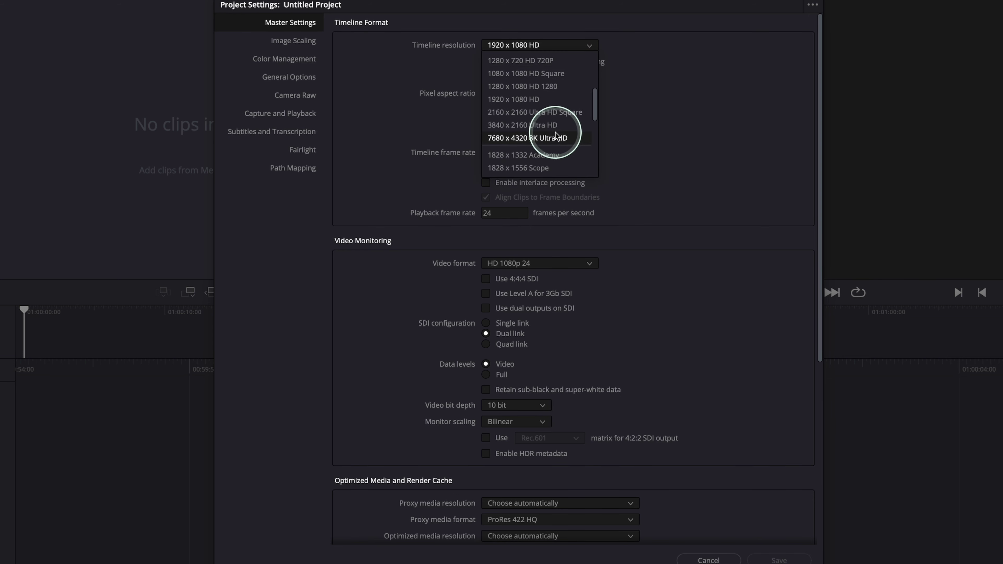
{"action": "left_click", "coordinate": [638, 136]}
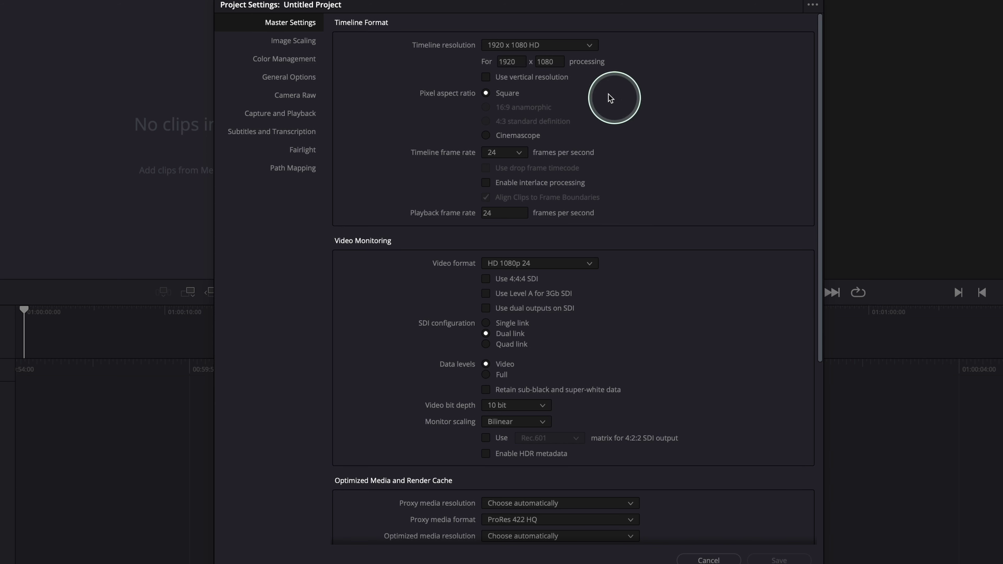
{"action": "left_click", "coordinate": [577, 45]}
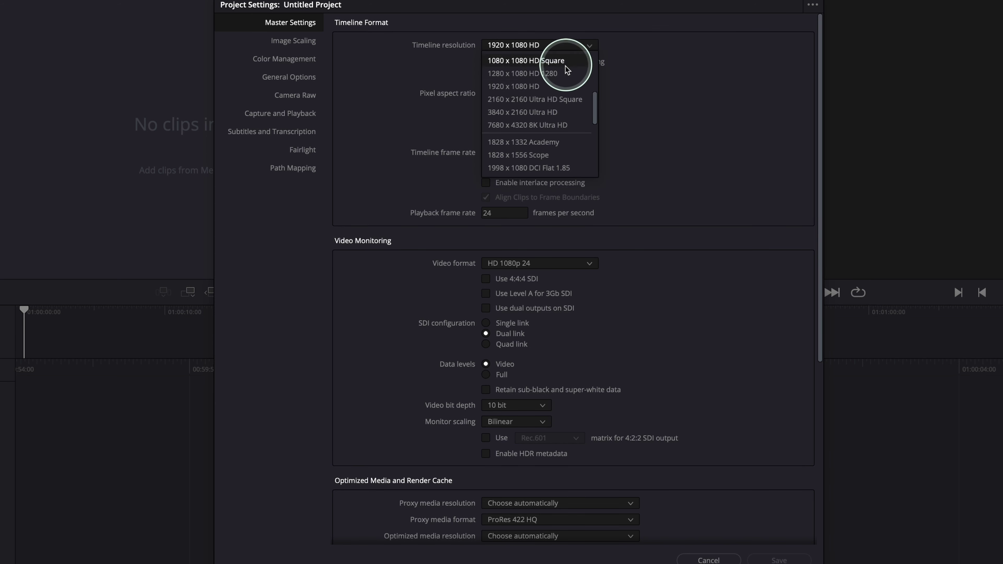
{"action": "left_click", "coordinate": [555, 112]}
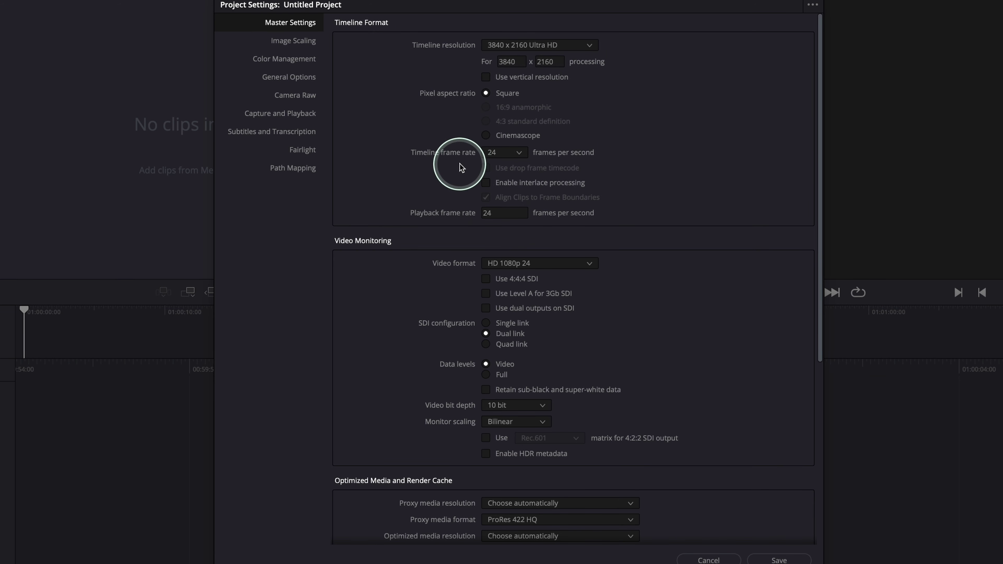
{"action": "left_click", "coordinate": [501, 154]}
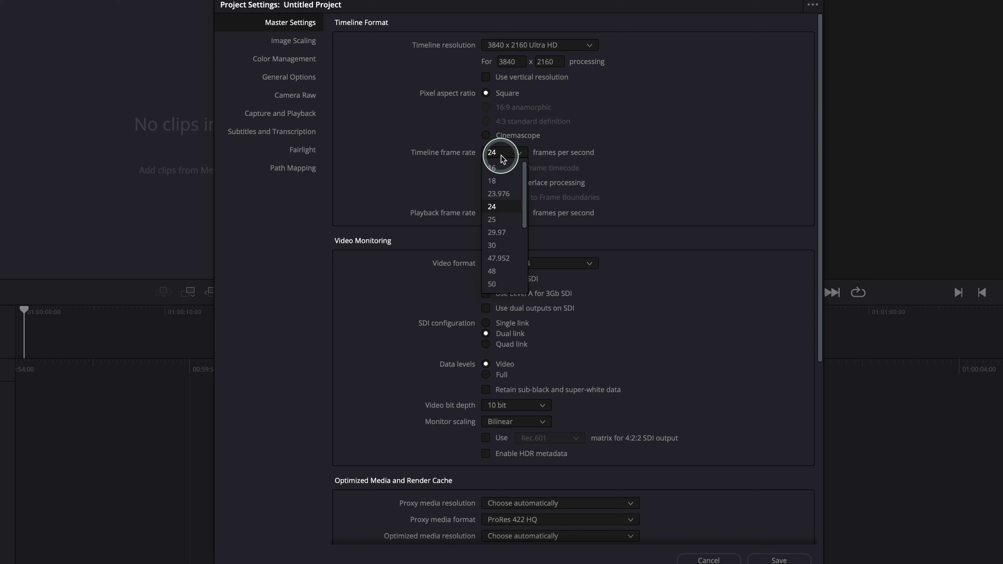
{"action": "left_click", "coordinate": [506, 234]}
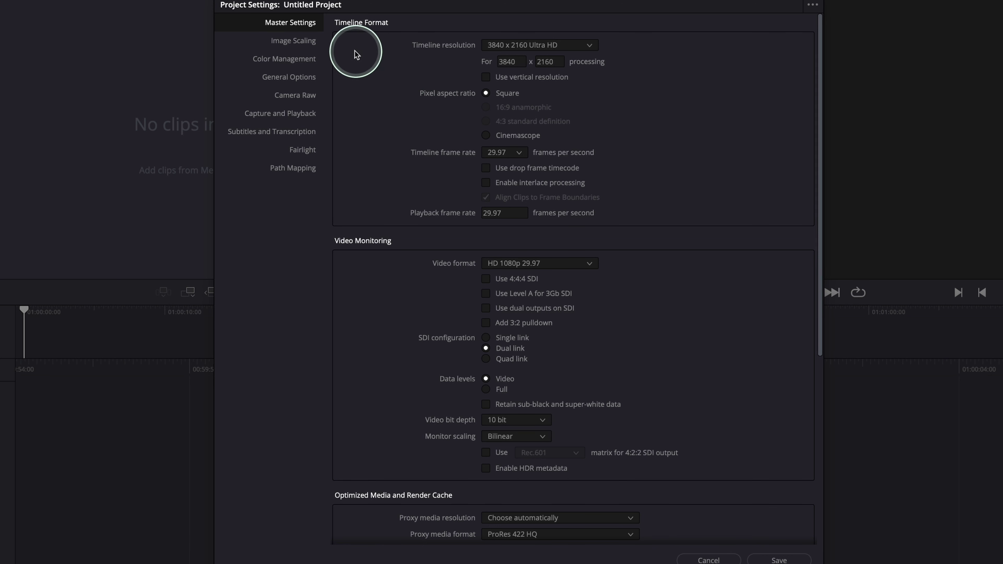
Step: In the project's color management settings, set both the timeline and output color spaces to Rec.709-A
{"action": "left_click", "coordinate": [284, 60]}
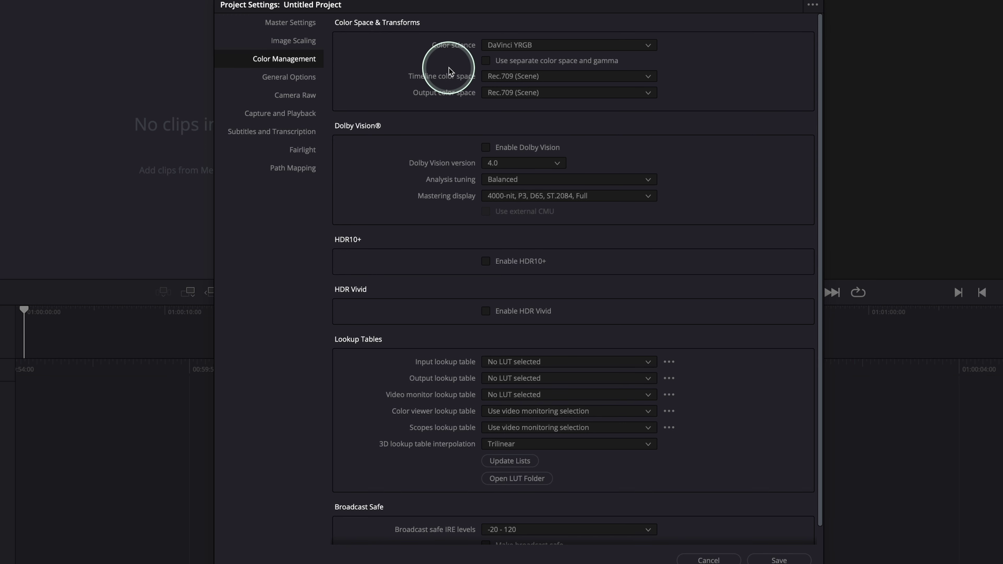
{"action": "left_click_drag", "start_coordinate": [474, 11], "coordinate": [473, 26]}
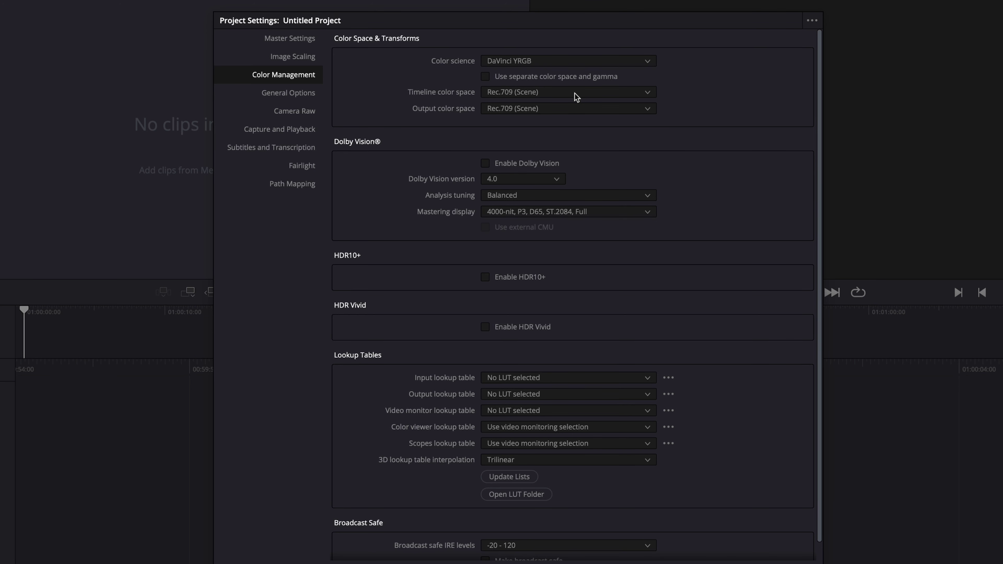
{"action": "left_click_drag", "start_coordinate": [574, 92], "coordinate": [578, 164]}
{"action": "scroll", "coordinate": [579, 163], "scroll_direction": "down", "scroll_amount": 2}
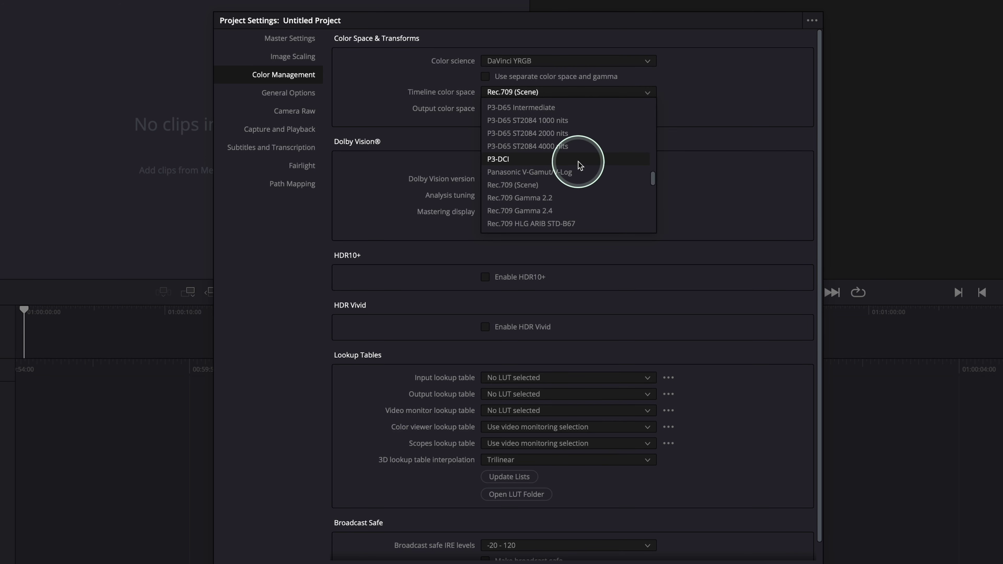
{"action": "scroll", "coordinate": [580, 182], "scroll_direction": "down", "scroll_amount": 1}
{"action": "left_click", "coordinate": [559, 225]}
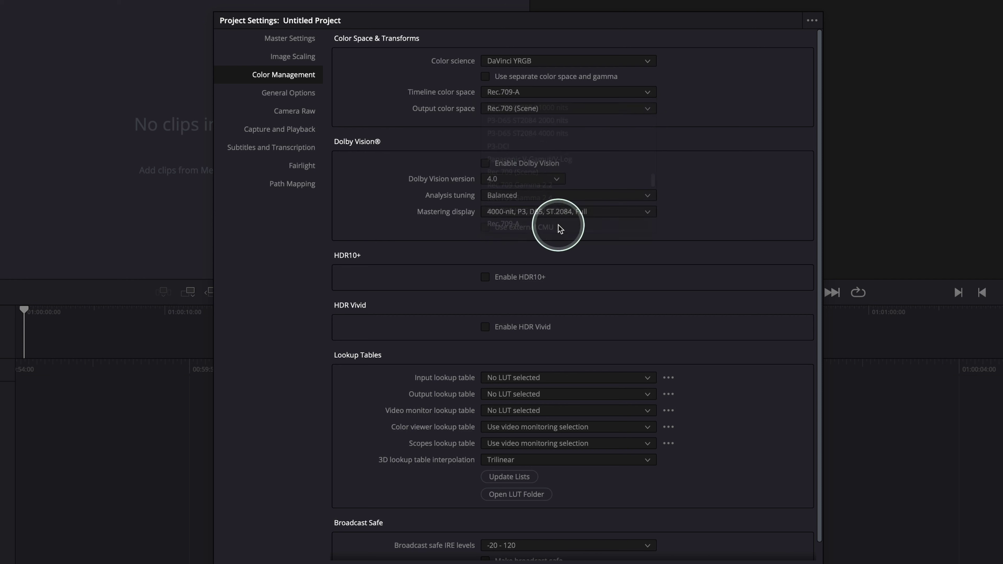
{"action": "left_click", "coordinate": [541, 112]}
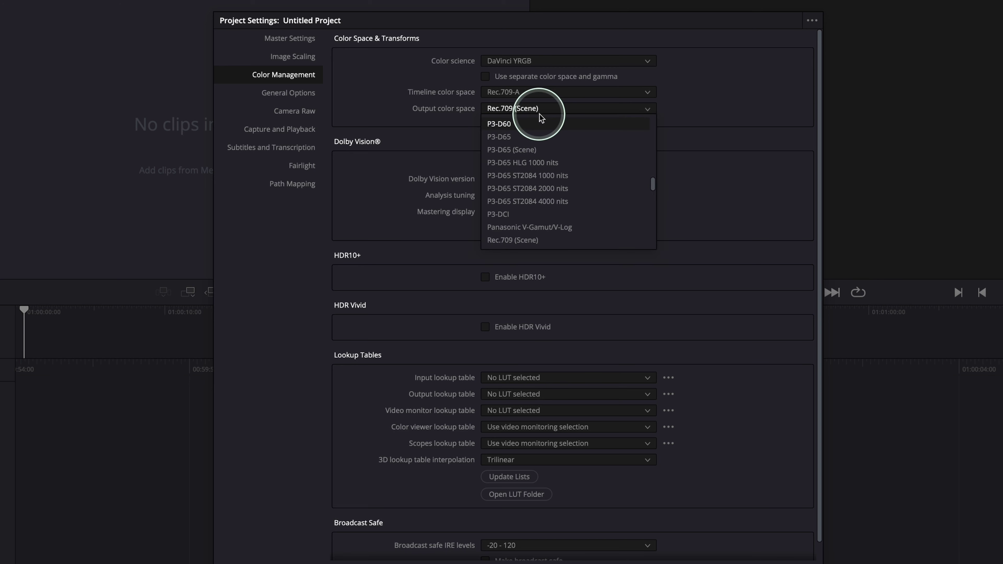
{"action": "scroll", "coordinate": [560, 202], "scroll_direction": "down", "scroll_amount": 3}
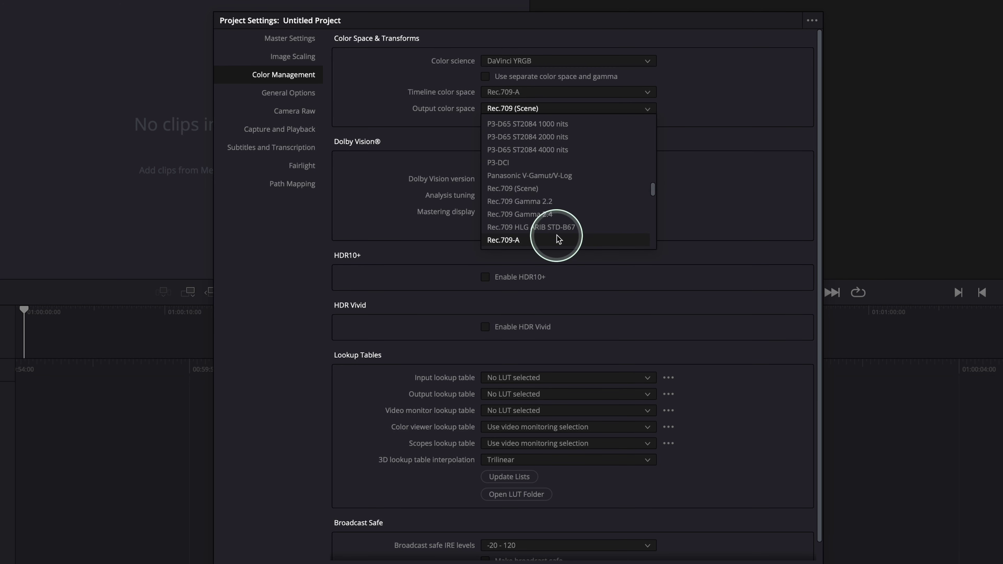
{"action": "left_click", "coordinate": [558, 239]}
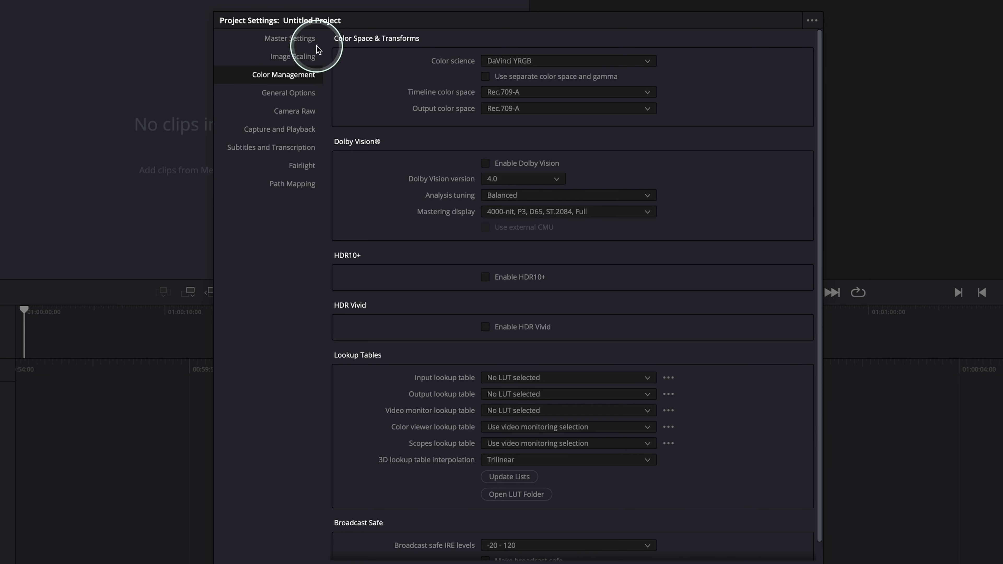
Step: Save the current project settings as a preset named "NC PRESET - 4K. 29.97 frames per second"
{"action": "left_click", "coordinate": [308, 39]}
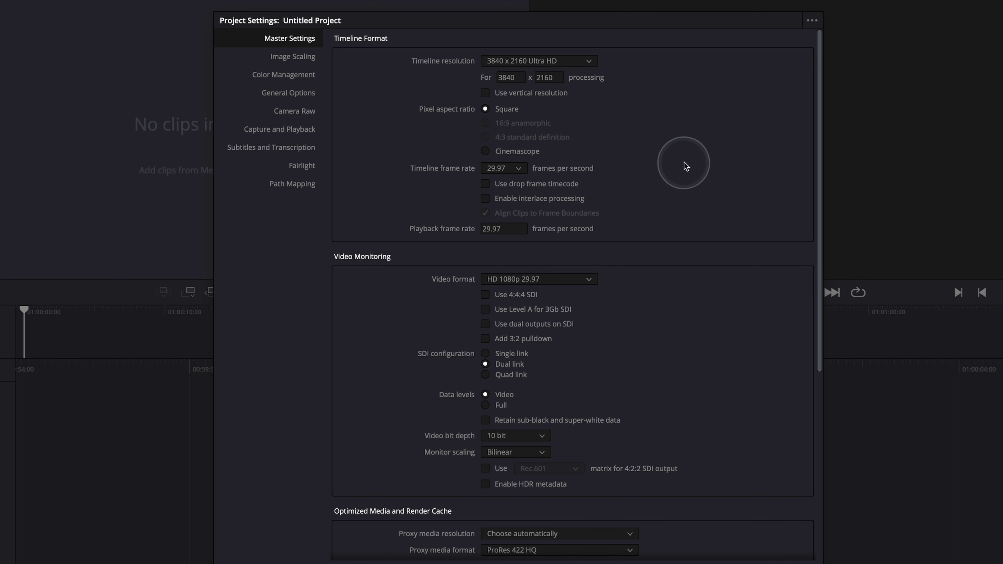
{"action": "left_click", "coordinate": [812, 21]}
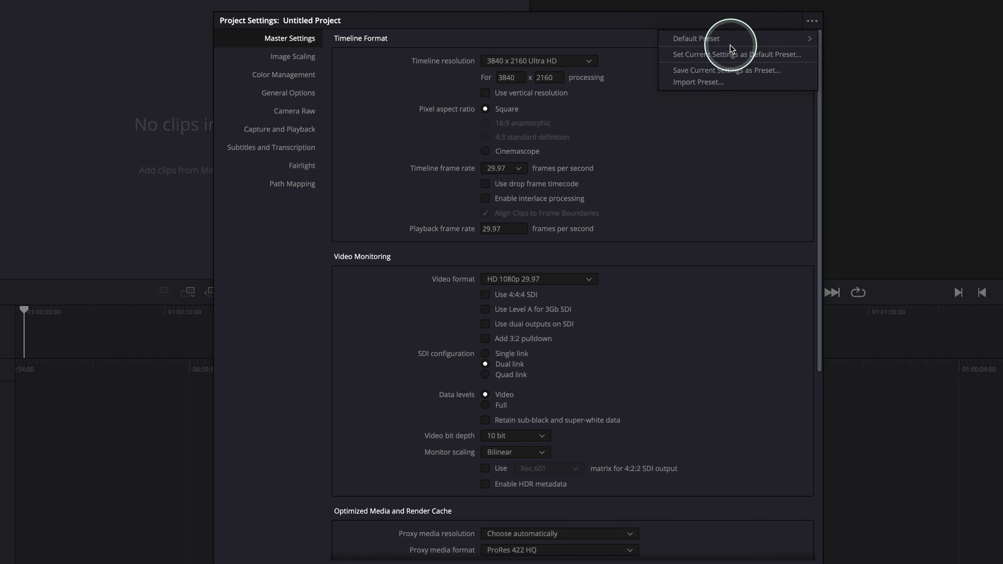
{"action": "left_click", "coordinate": [731, 72]}
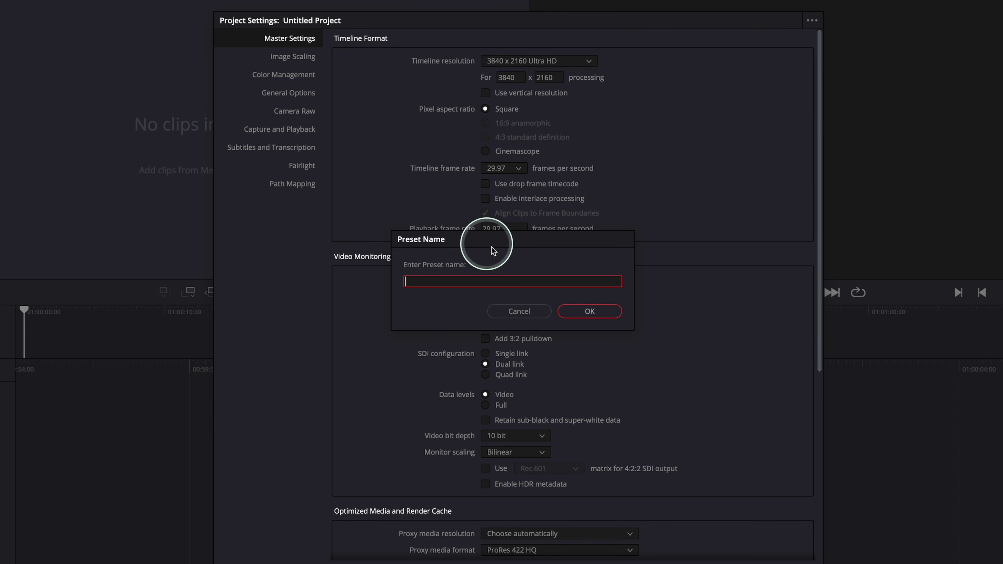
{"action": "type", "text": "NC PRESET - 4K"}
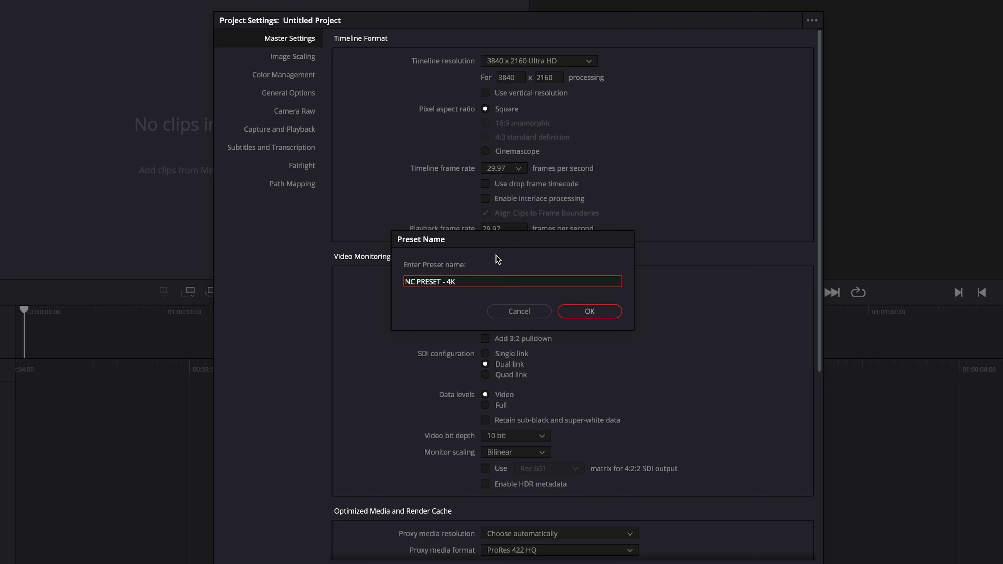
{"action": "type", "text": ".29.97 frames per second"}
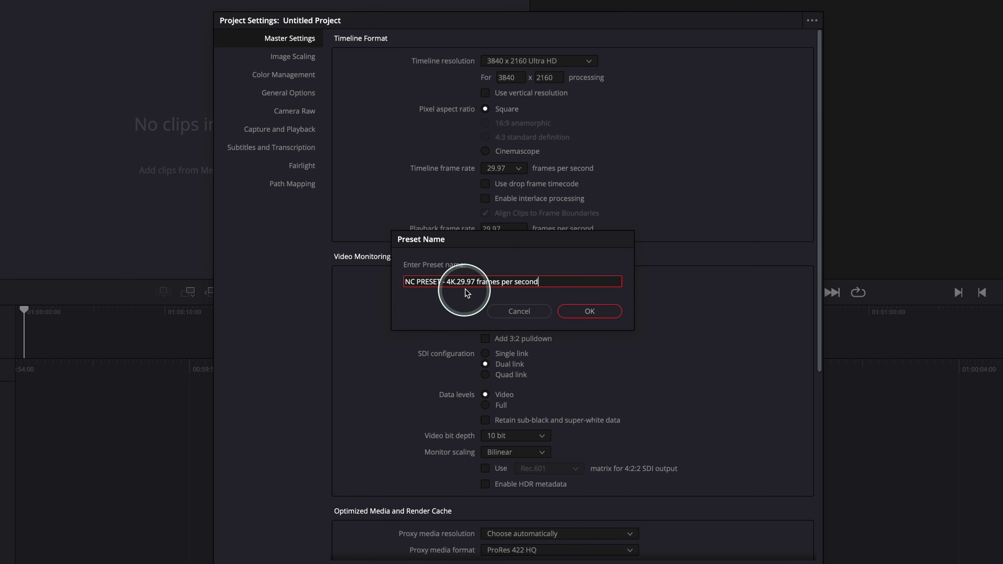
{"action": "left_click", "coordinate": [459, 281]}
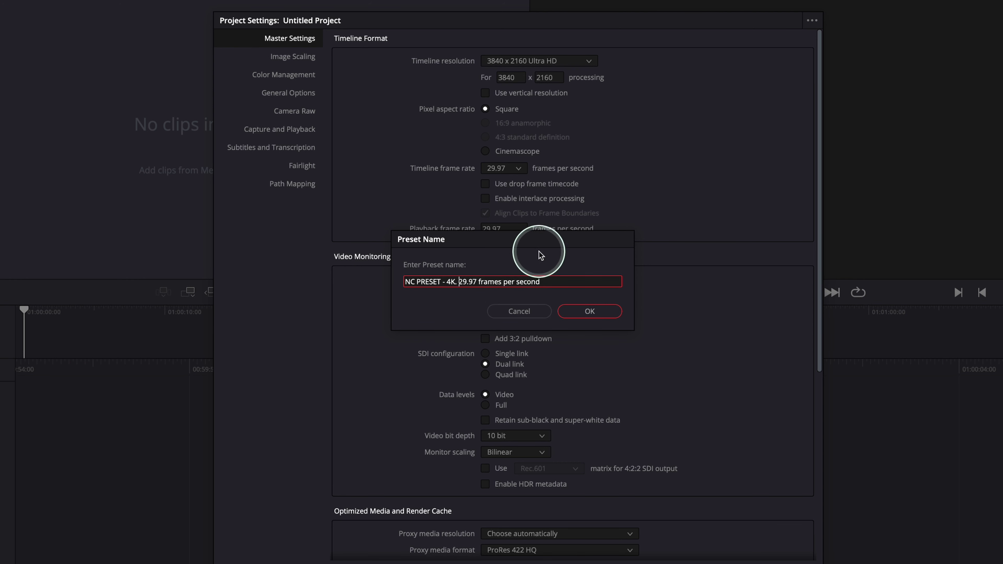
{"action": "left_click", "coordinate": [587, 311]}
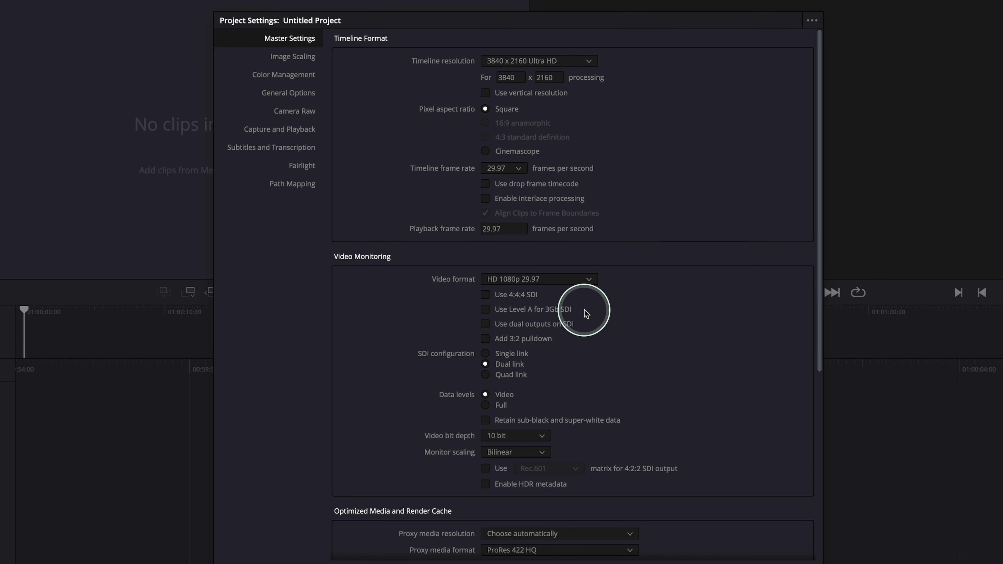
Step: Set the "NC PRESET - 4K. 29.97 frames per second" preset as the default for projects
{"action": "left_click", "coordinate": [812, 20]}
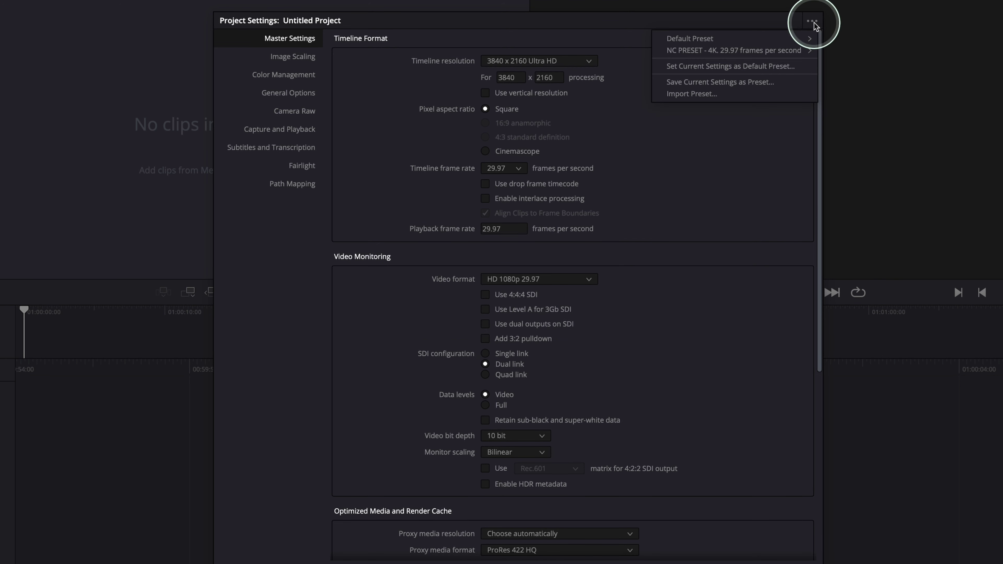
{"action": "mouse_move", "coordinate": [704, 52]}
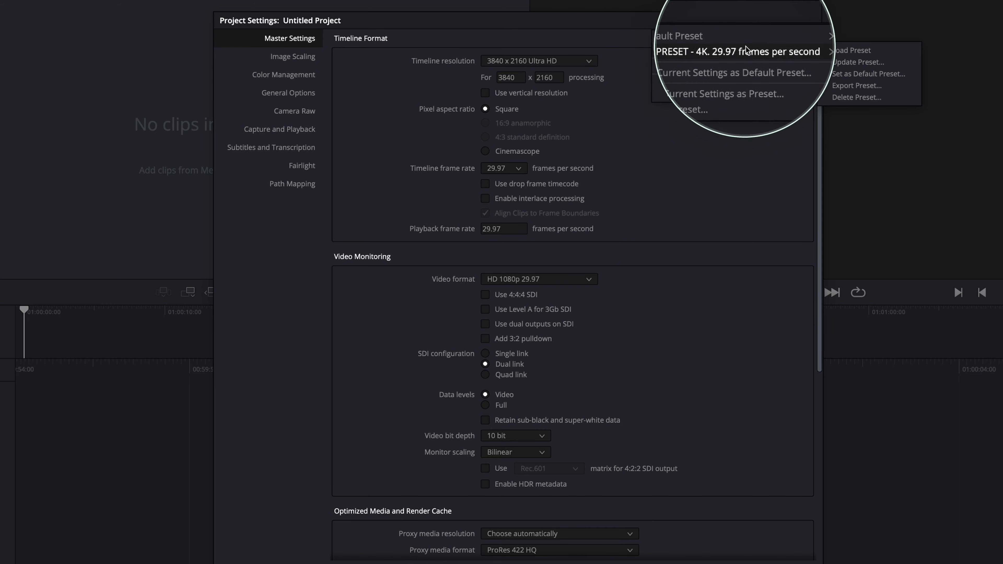
{"action": "left_click", "coordinate": [866, 76]}
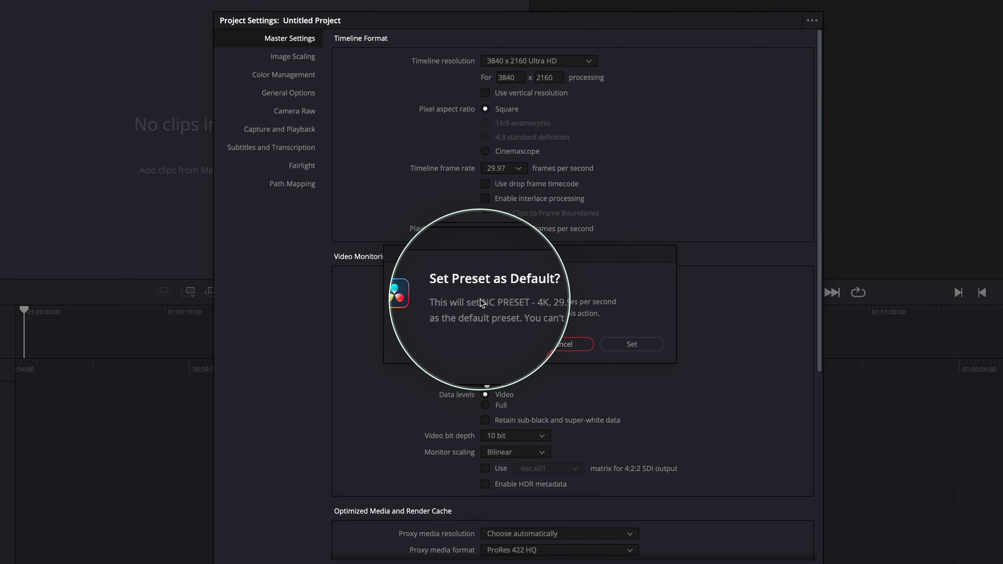
{"action": "left_click", "coordinate": [632, 344]}
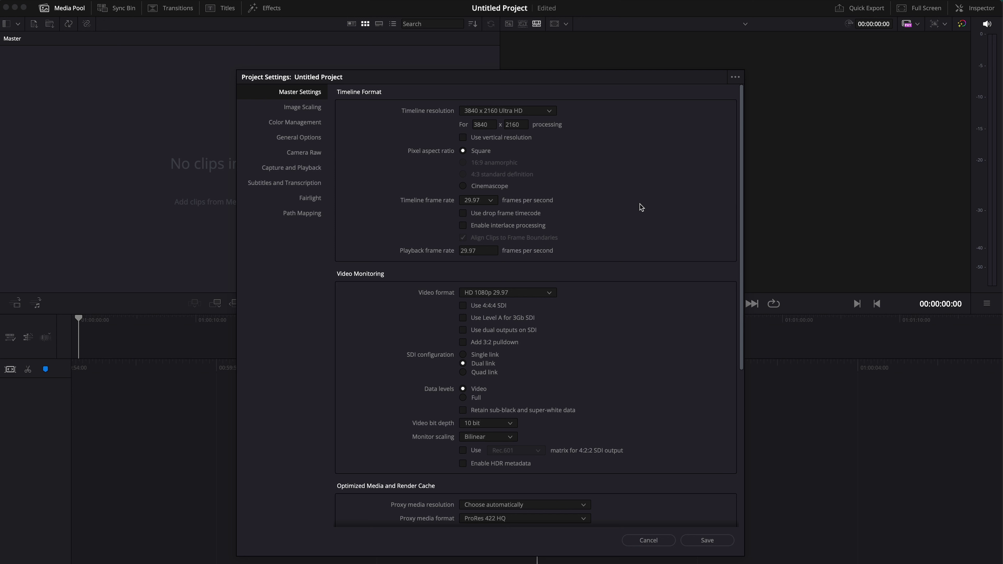
Step: Enable vertical resolution for the timeline and save the settings as a preset named "NC VERTICAL - 4K.29.97 frames per second"
{"action": "left_click_drag", "start_coordinate": [580, 164], "coordinate": [565, 154]}
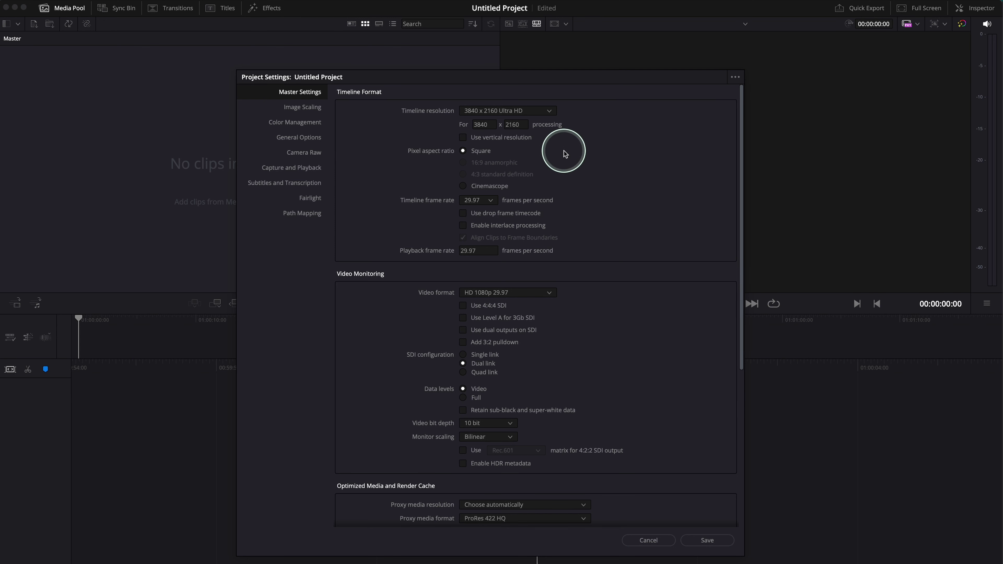
{"action": "left_click", "coordinate": [463, 137]}
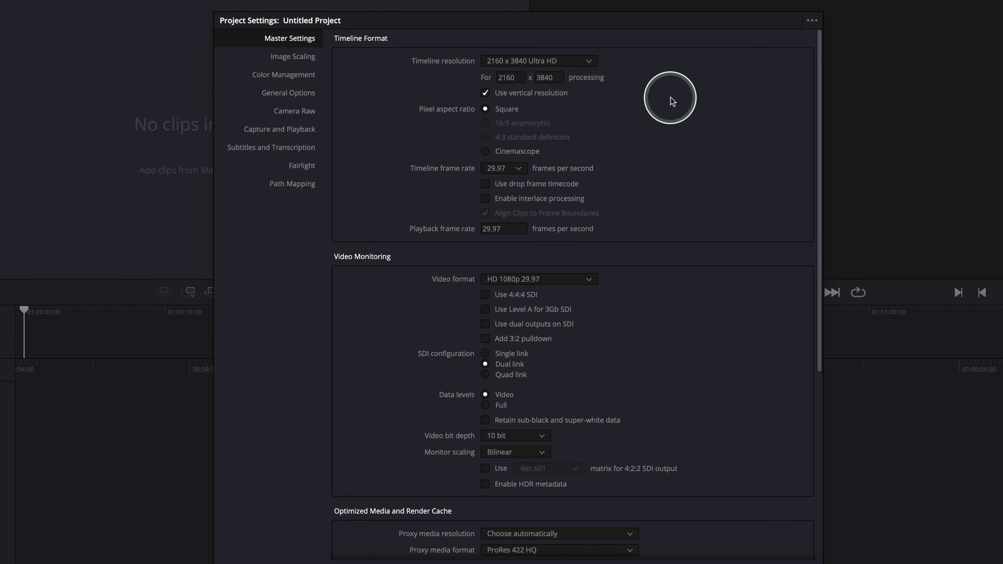
{"action": "left_click", "coordinate": [810, 22]}
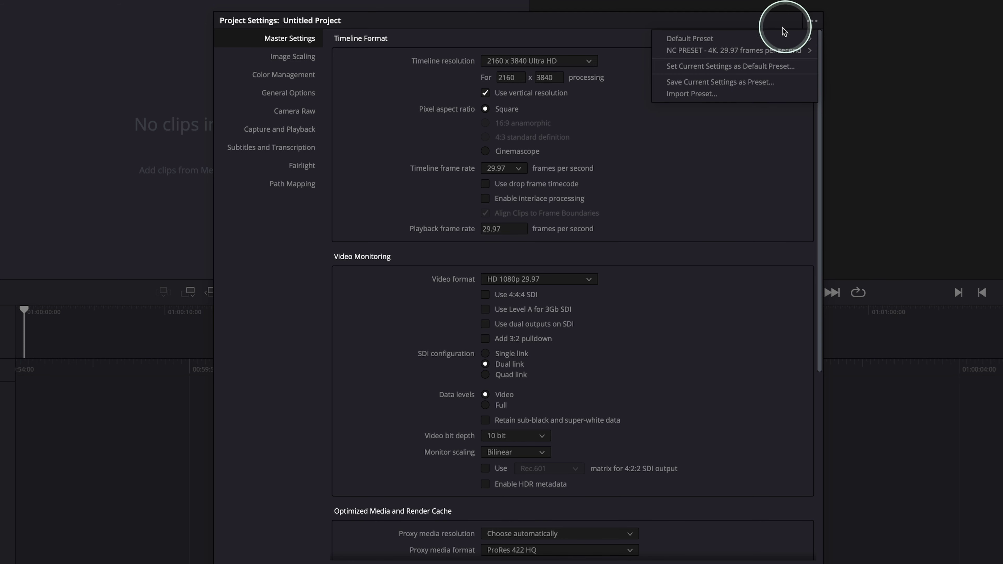
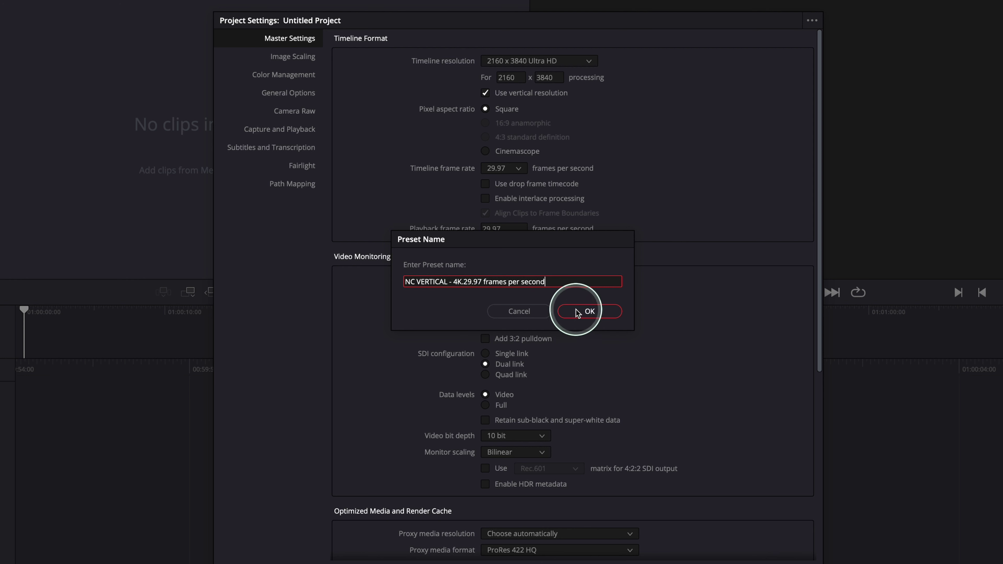
{"action": "left_click", "coordinate": [588, 311]}
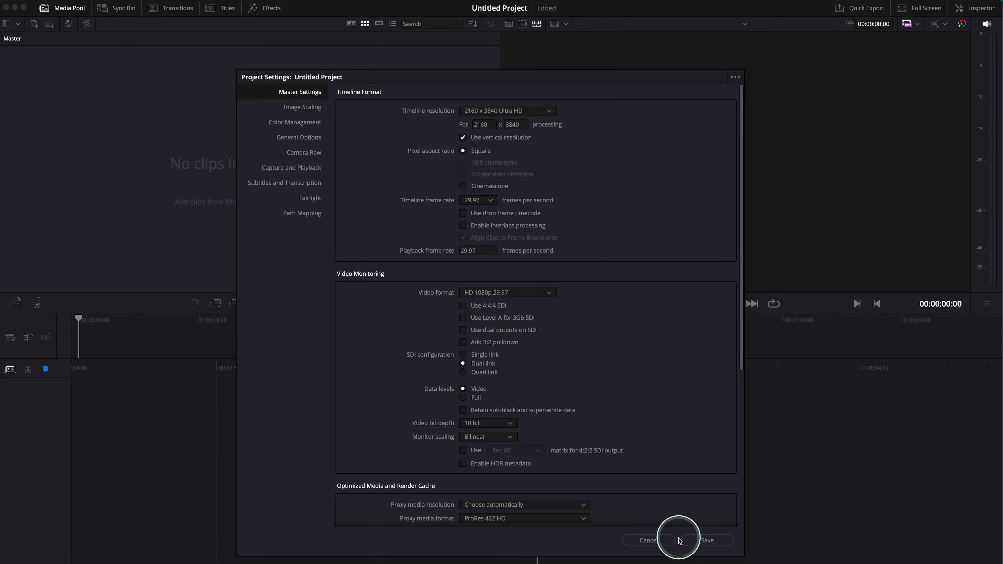
Step: Apply the vertical project settings, save the project as "4k Vertical", and quit the application
{"action": "left_click", "coordinate": [701, 542]}
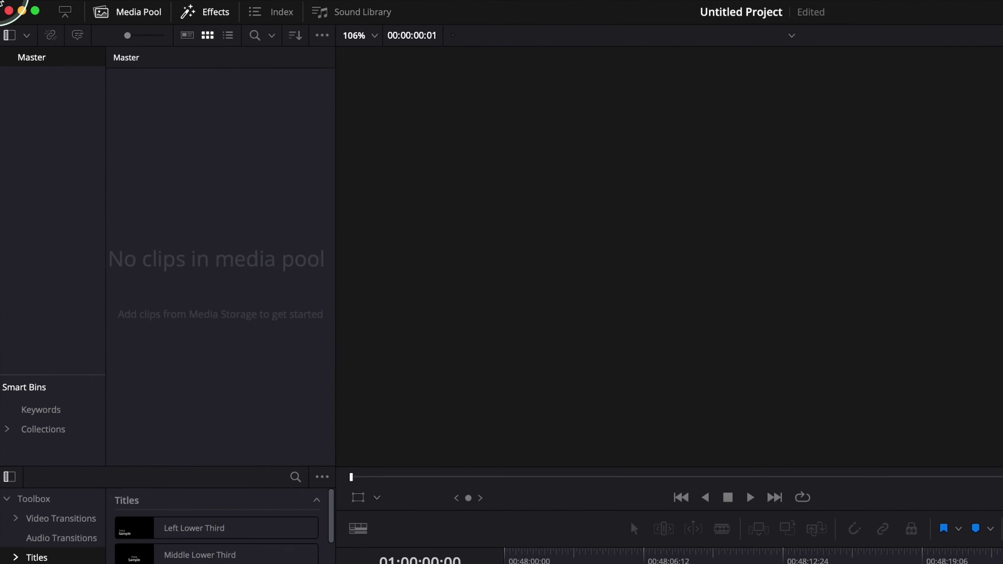
{"action": "left_click", "coordinate": [12, 15]}
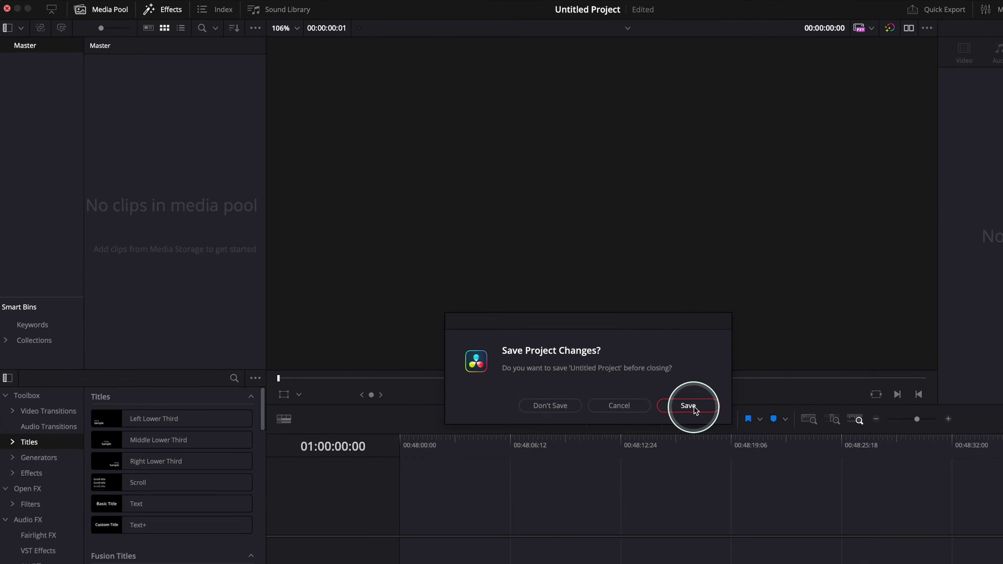
{"action": "left_click", "coordinate": [693, 409]}
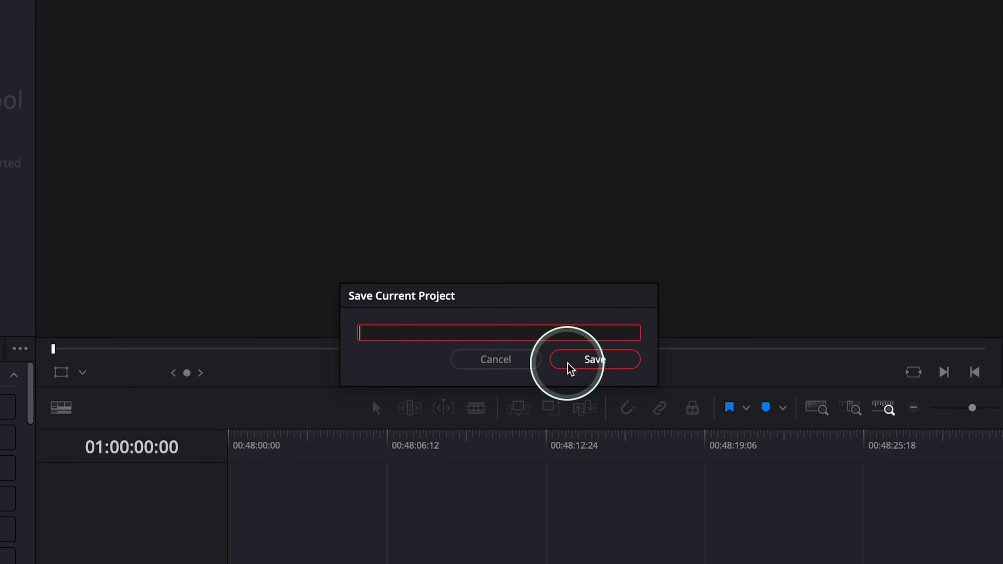
{"action": "type", "text": "4k Vertical"}
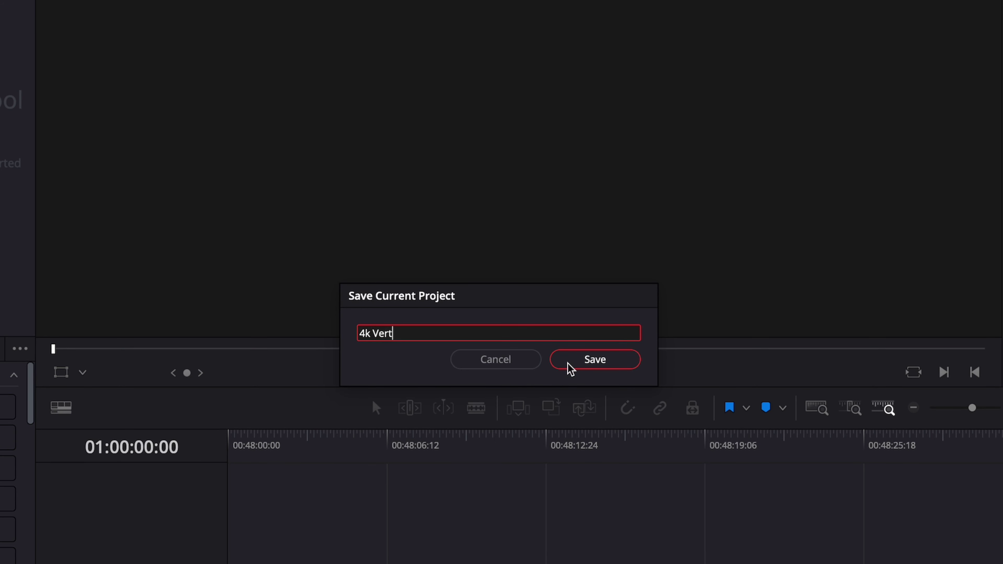
{"action": "left_click", "coordinate": [600, 368]}
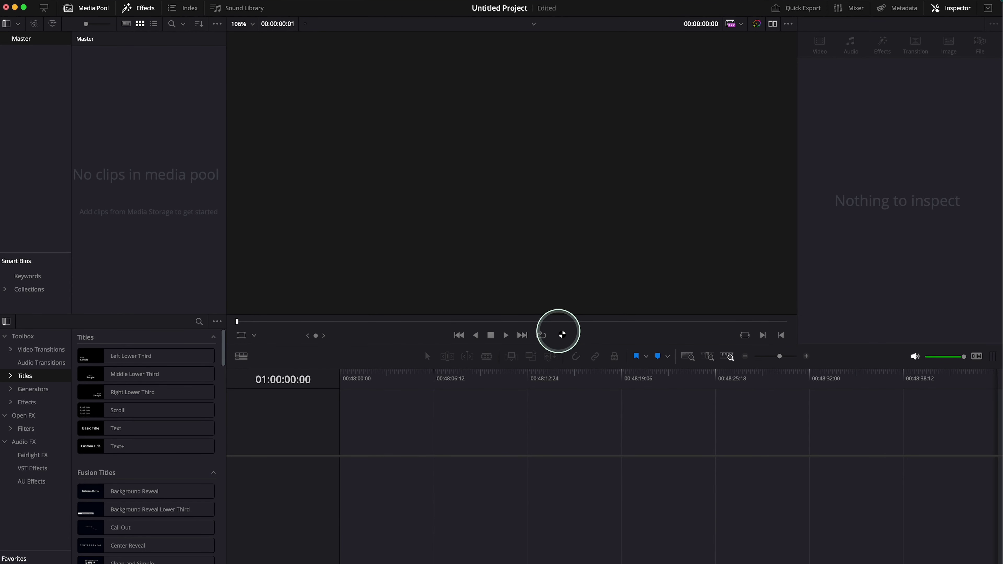
{"action": "key", "text": "super+q"}
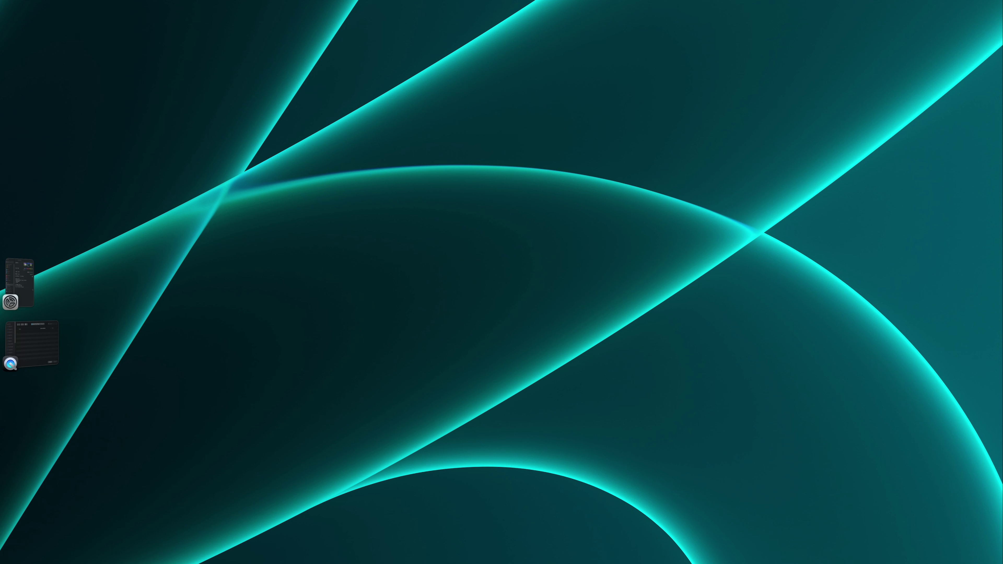
Step: Relaunch DaVinci Resolve, open the untitled project, and check the resolution and frame rate in its project settings
{"action": "left_click", "coordinate": [450, 559]}
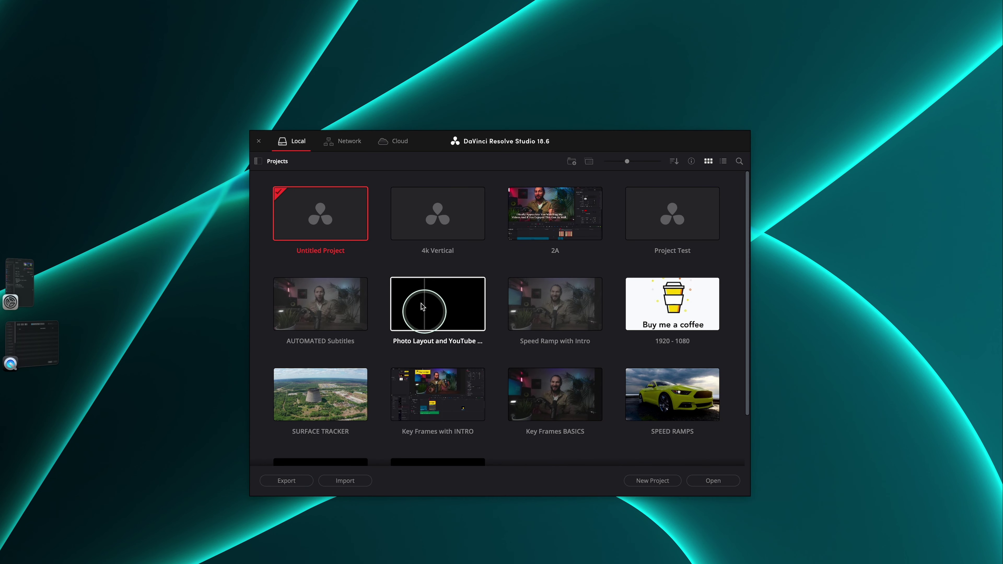
{"action": "double_click", "coordinate": [315, 216]}
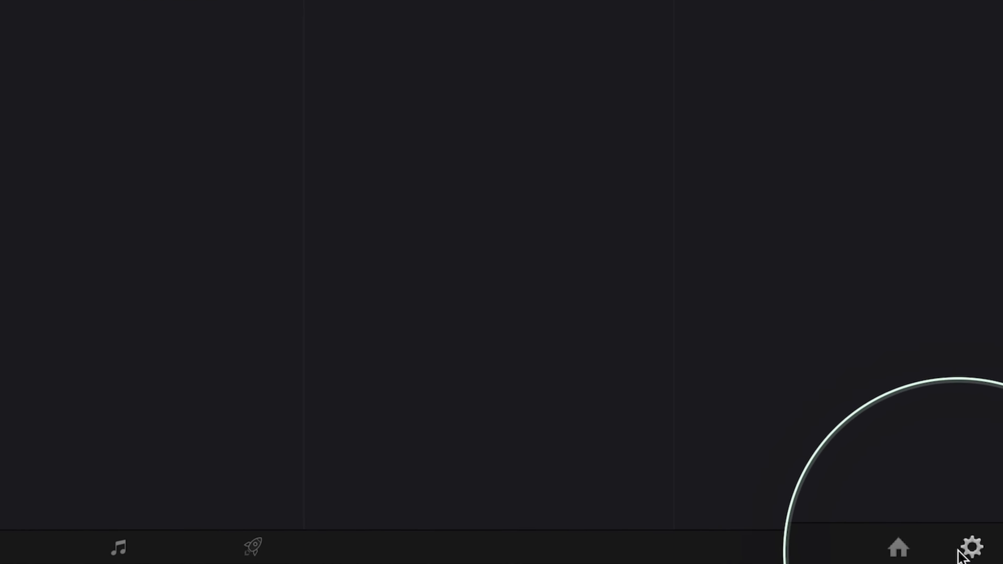
{"action": "left_click", "coordinate": [967, 547]}
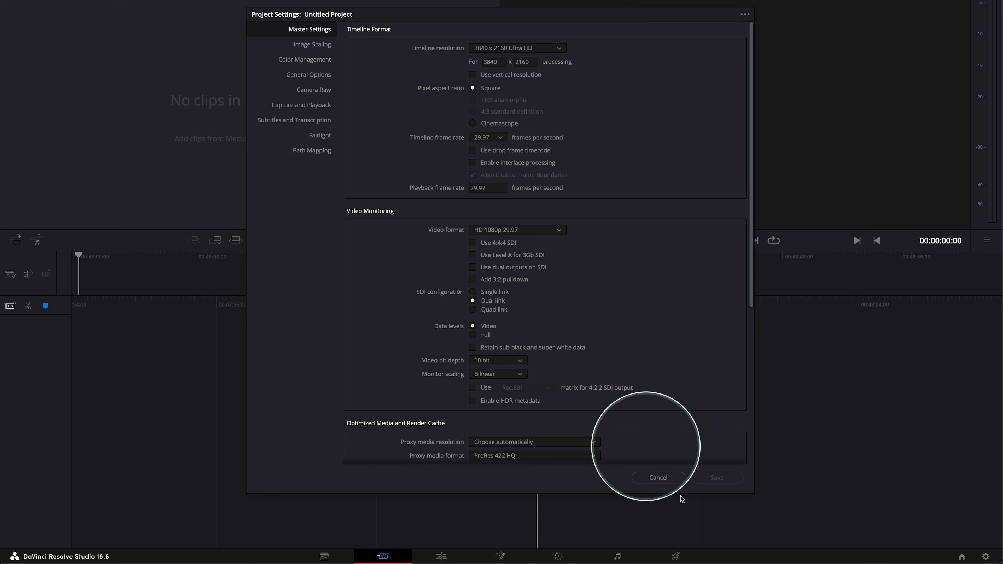
{"action": "left_click", "coordinate": [658, 477]}
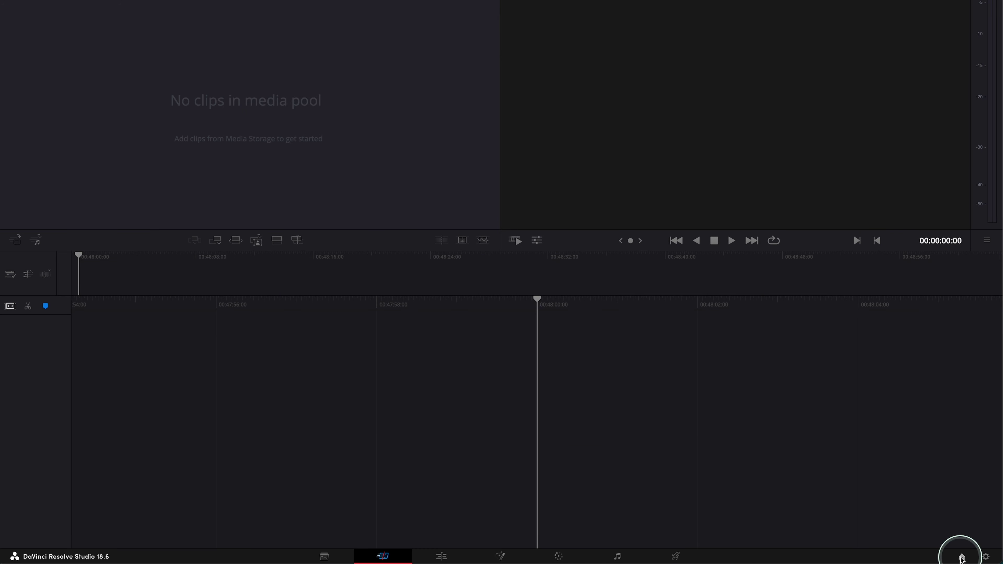
Step: Open the "4k Vertical" project from the project manager and check its timeline resolution and frame rate settings
{"action": "left_click", "coordinate": [961, 557]}
{"action": "double_click", "coordinate": [454, 163]}
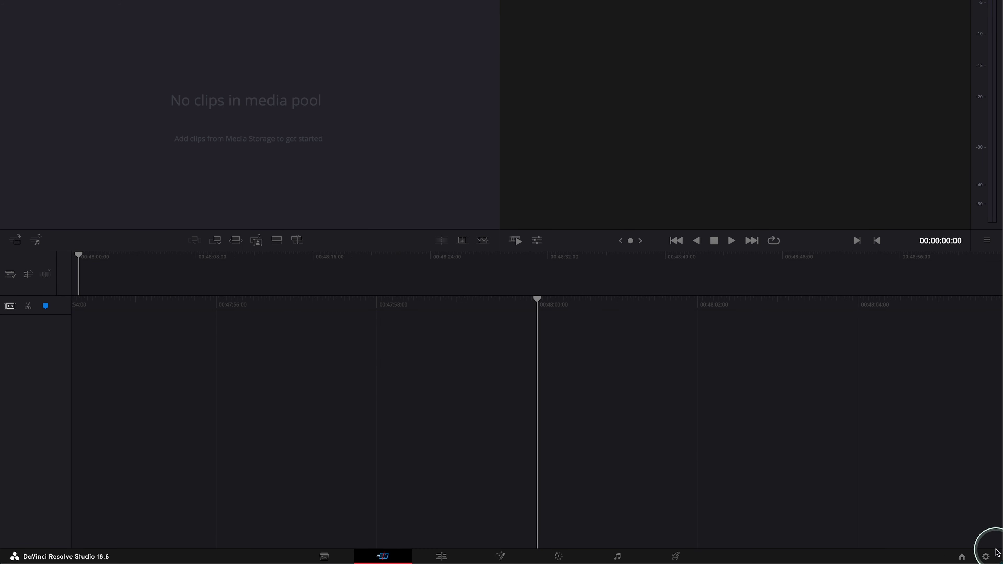
{"action": "left_click", "coordinate": [986, 556]}
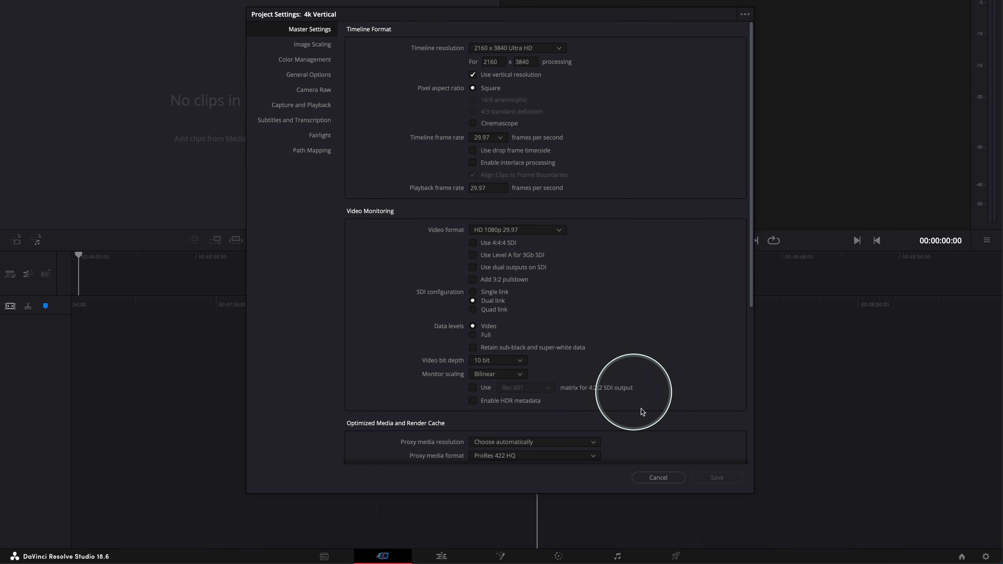
{"action": "left_click", "coordinate": [654, 479]}
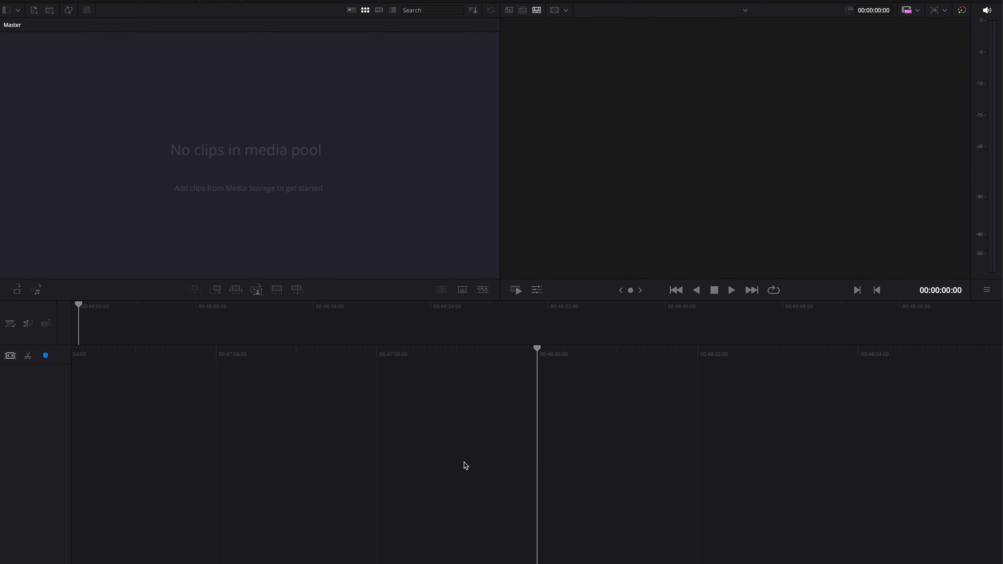
Step: Import the yellow luxury sports car clip from Downloads into the media pool, changing the project frame rate to match the clip
{"action": "left_click", "coordinate": [327, 554]}
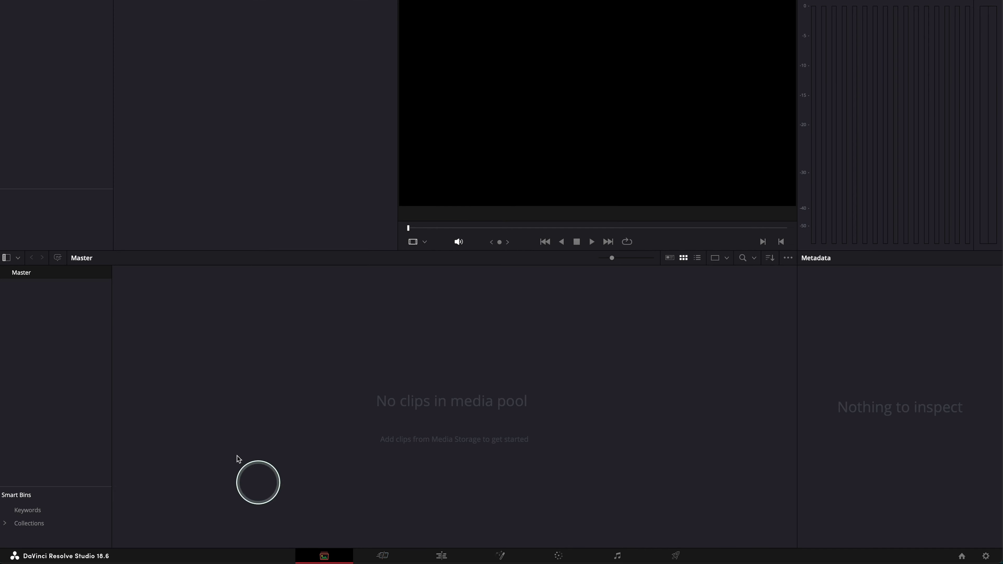
{"action": "left_click", "coordinate": [381, 544]}
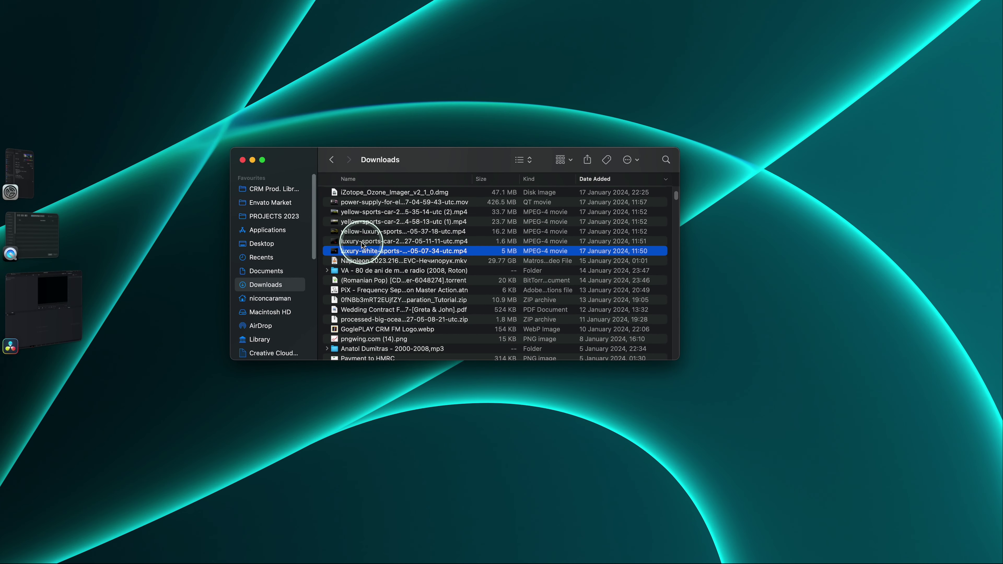
{"action": "left_click", "coordinate": [360, 241]}
{"action": "left_click_drag", "start_coordinate": [359, 232], "coordinate": [69, 353]}
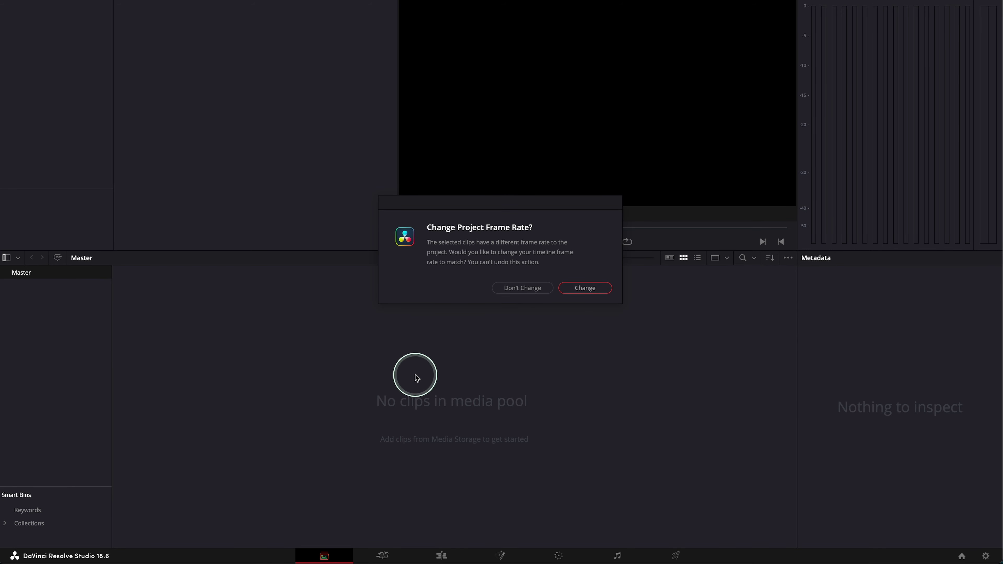
{"action": "left_click_drag", "start_coordinate": [484, 214], "coordinate": [488, 244]}
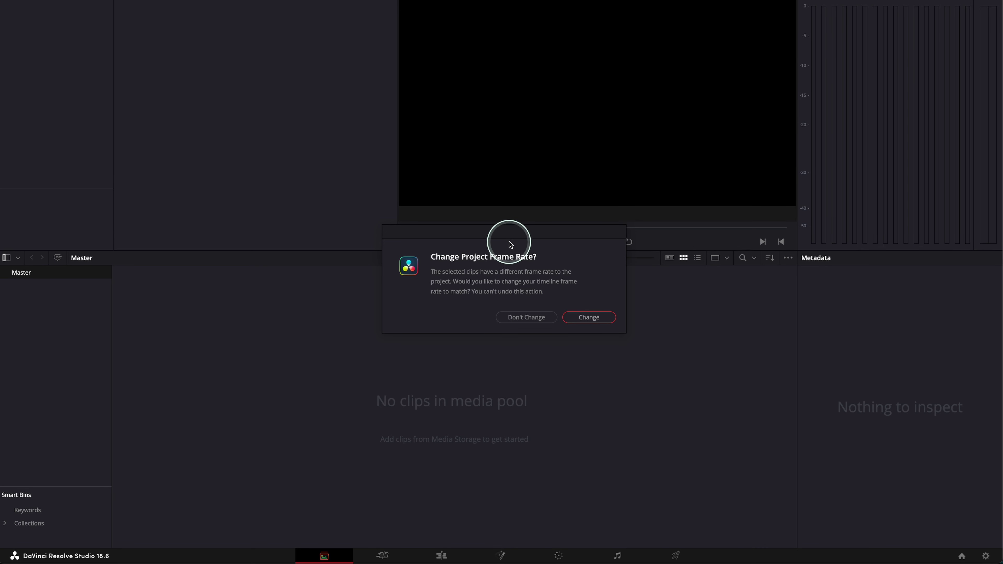
{"action": "left_click_drag", "start_coordinate": [507, 236], "coordinate": [507, 245]}
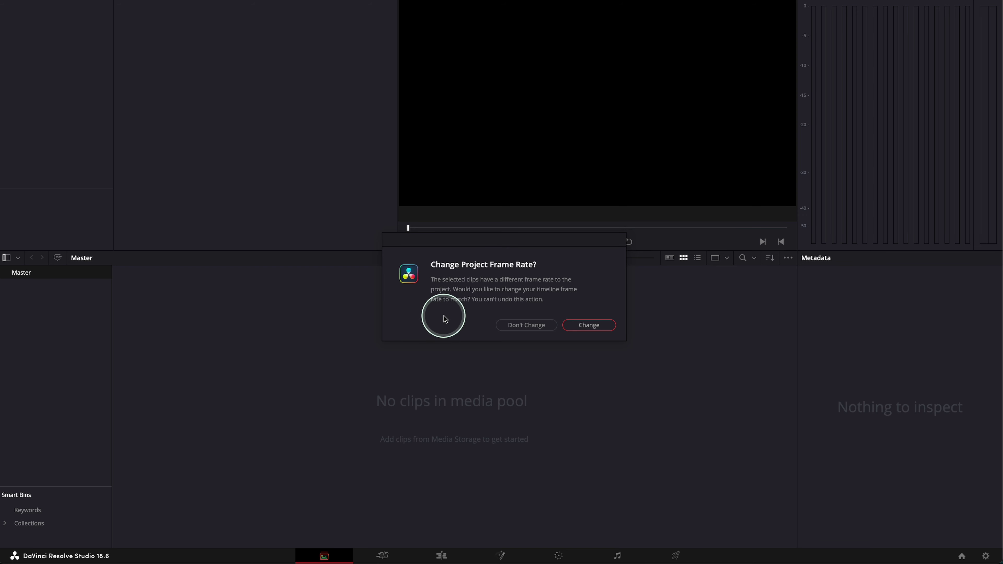
{"action": "left_click", "coordinate": [446, 334]}
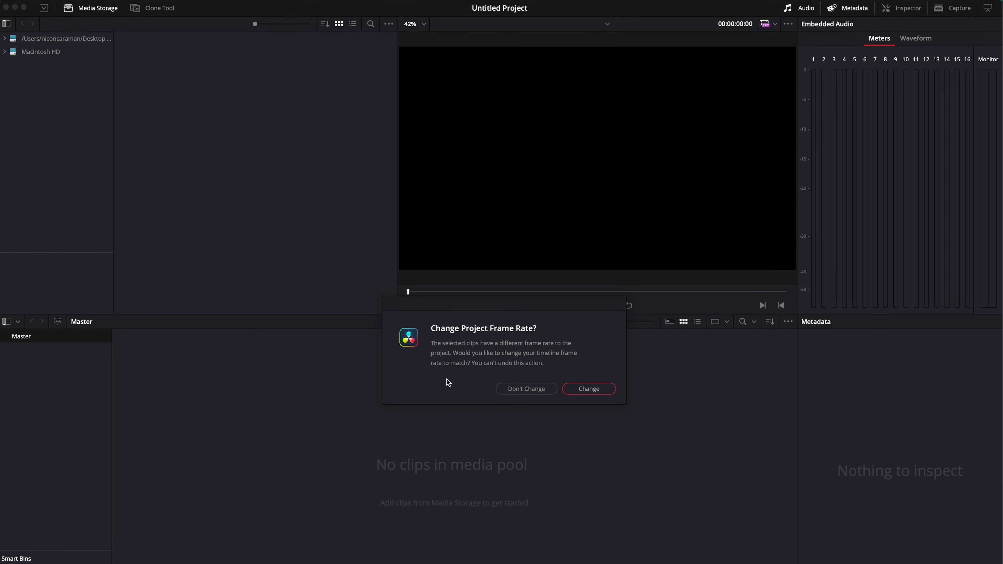
{"action": "left_click", "coordinate": [426, 375]}
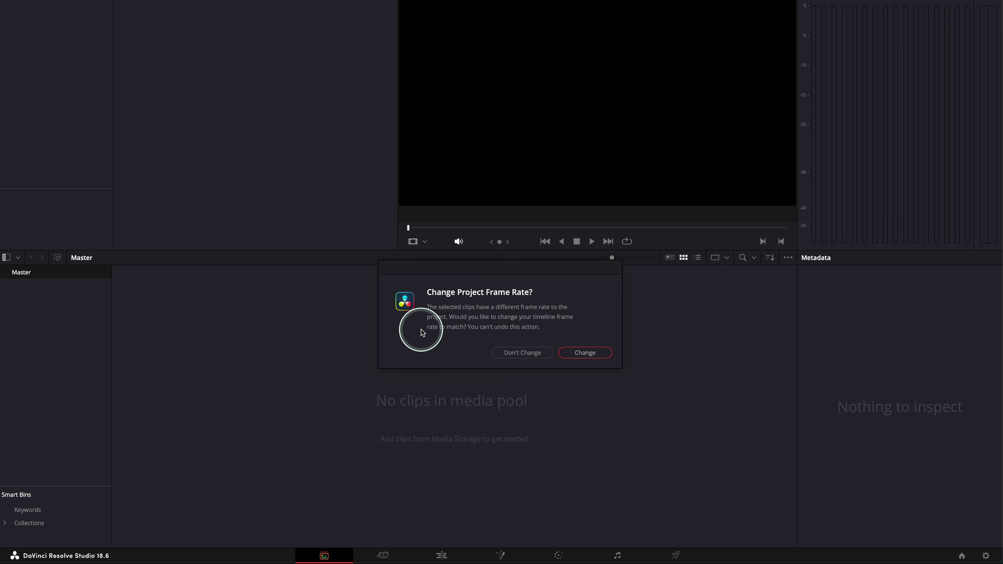
{"action": "left_click", "coordinate": [594, 355]}
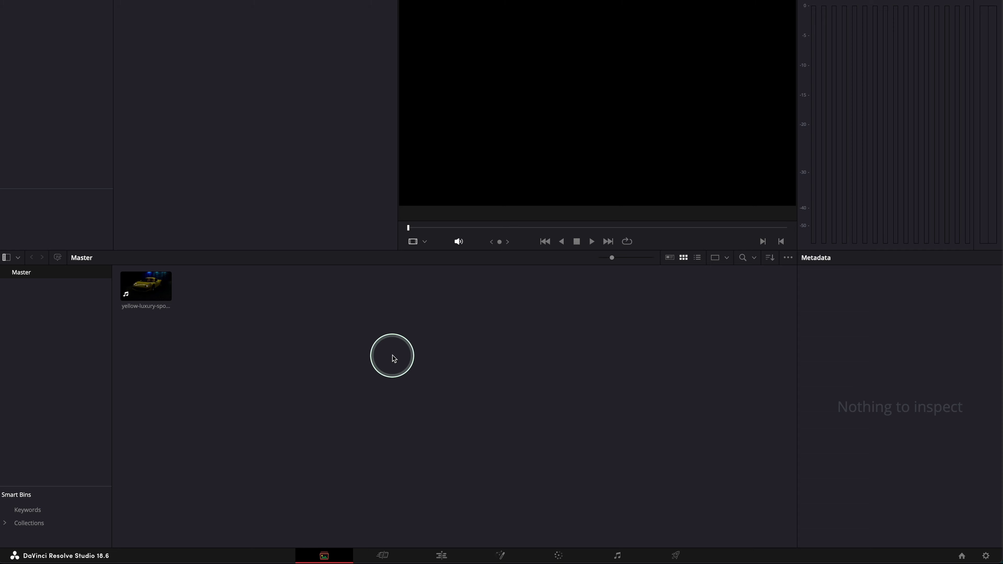
Step: Place the yellow sports car clip on a timeline in the Edit page and move the playhead onto it at 01:00:43:23
{"action": "left_click", "coordinate": [158, 287]}
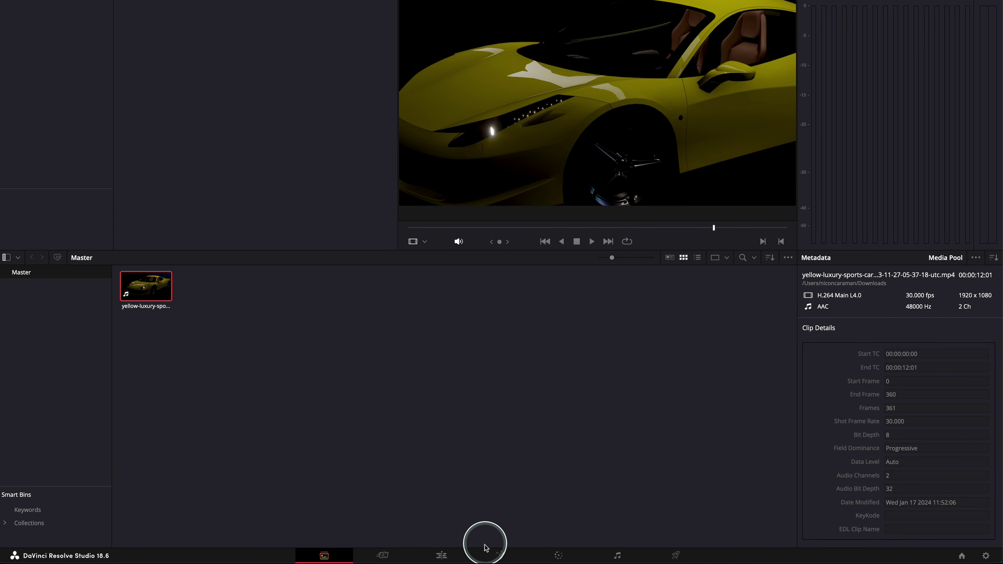
{"action": "left_click", "coordinate": [441, 554]}
{"action": "left_click_drag", "start_coordinate": [88, 10], "coordinate": [429, 410]}
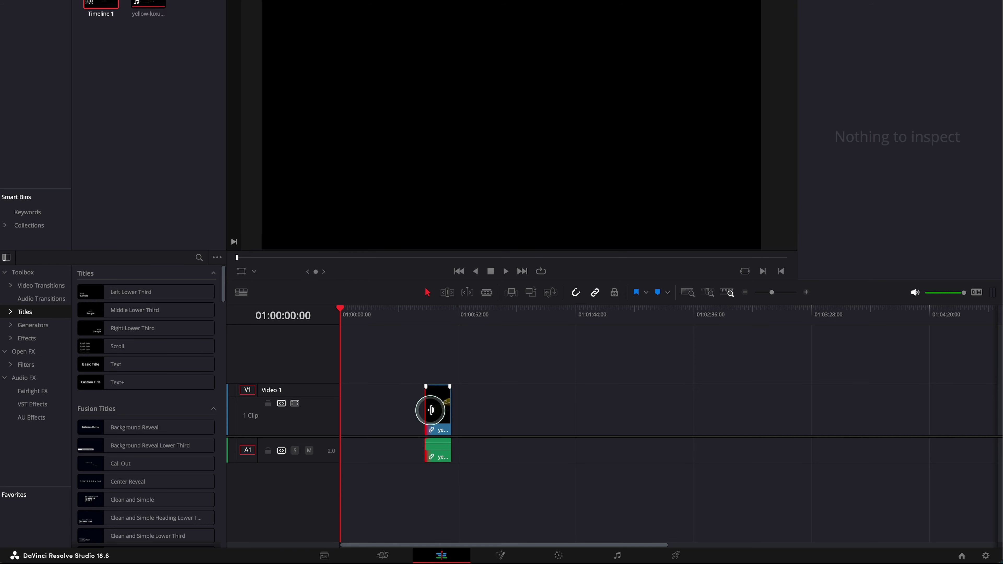
{"action": "left_click", "coordinate": [441, 323]}
{"action": "left_click", "coordinate": [437, 404]}
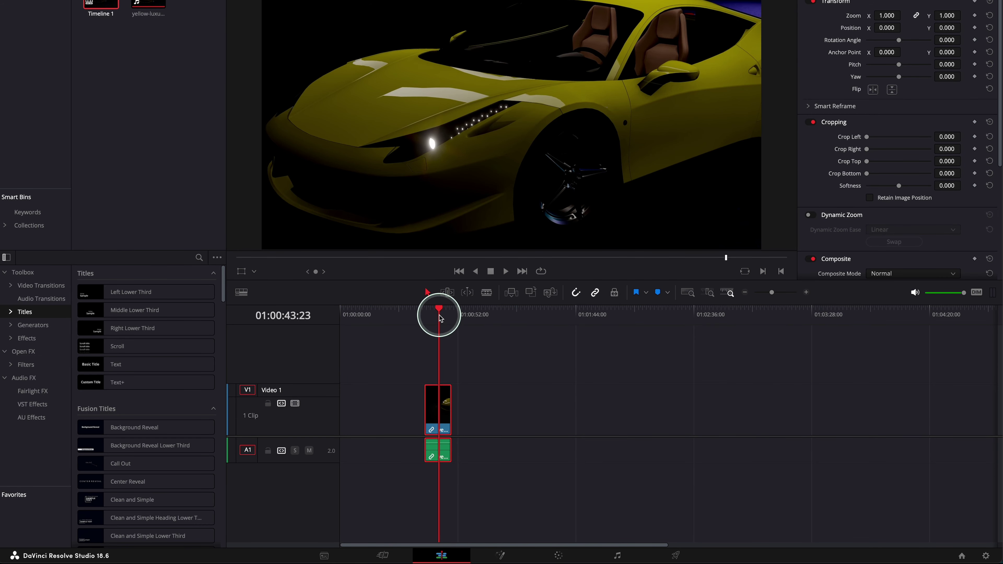
{"action": "scroll", "coordinate": [453, 152], "scroll_direction": "down", "scroll_amount": 3}
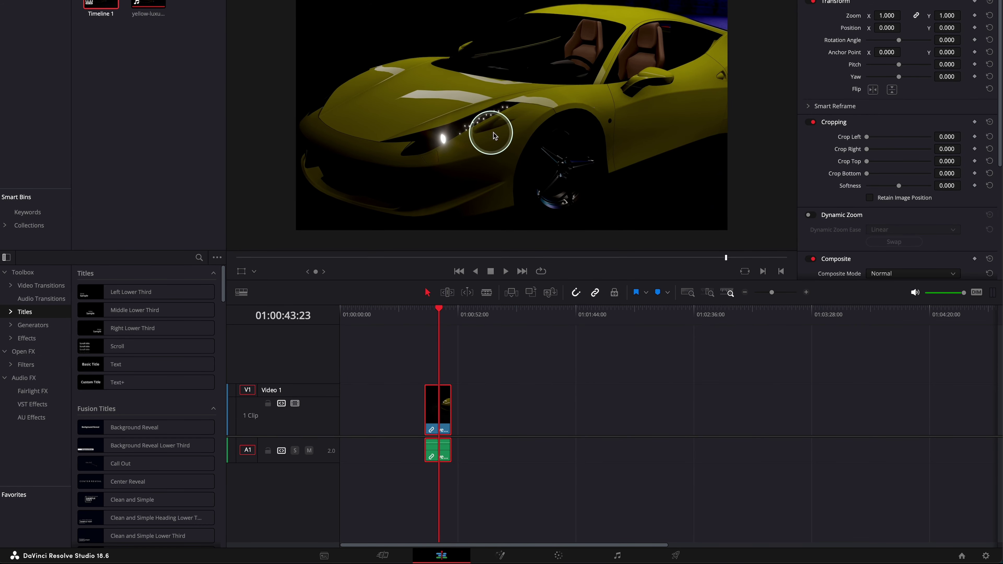
Step: Check the timeline and playback frame rates in the master project settings, then close them without changes
{"action": "left_click", "coordinate": [973, 539]}
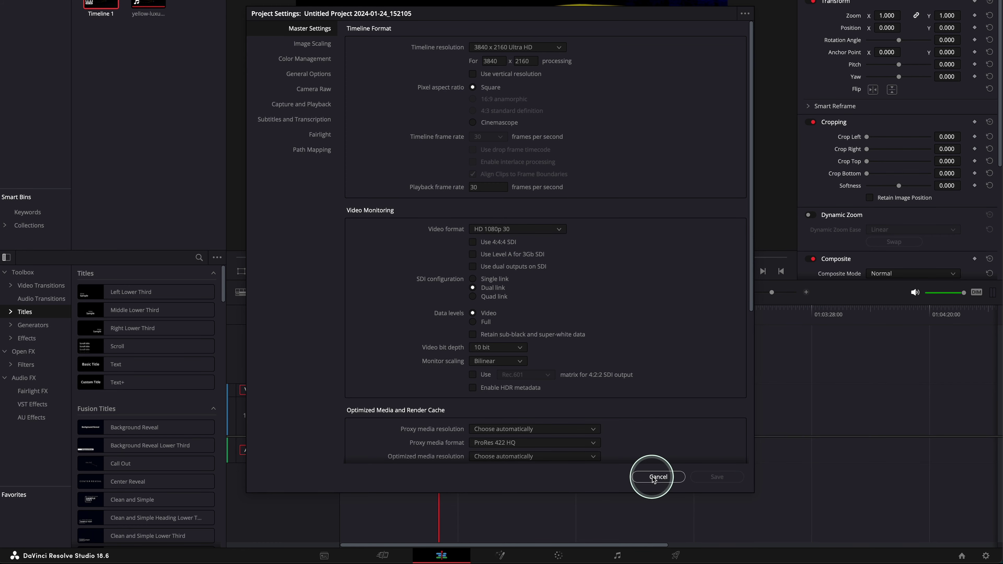
{"action": "left_click", "coordinate": [653, 486]}
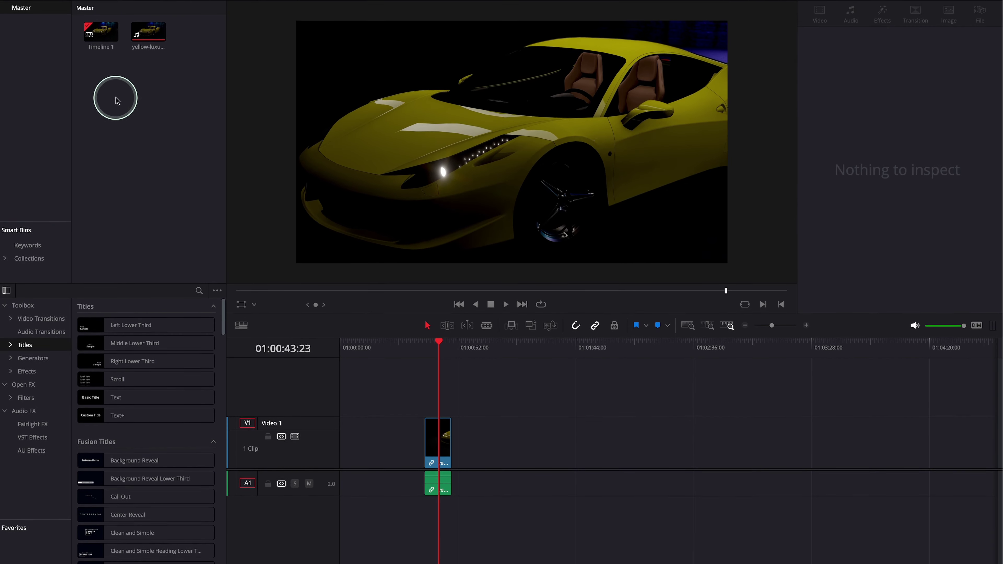
Step: Create a new empty timeline that does not use the project settings, with its frame rate set to 29.97
{"action": "right_click", "coordinate": [115, 107]}
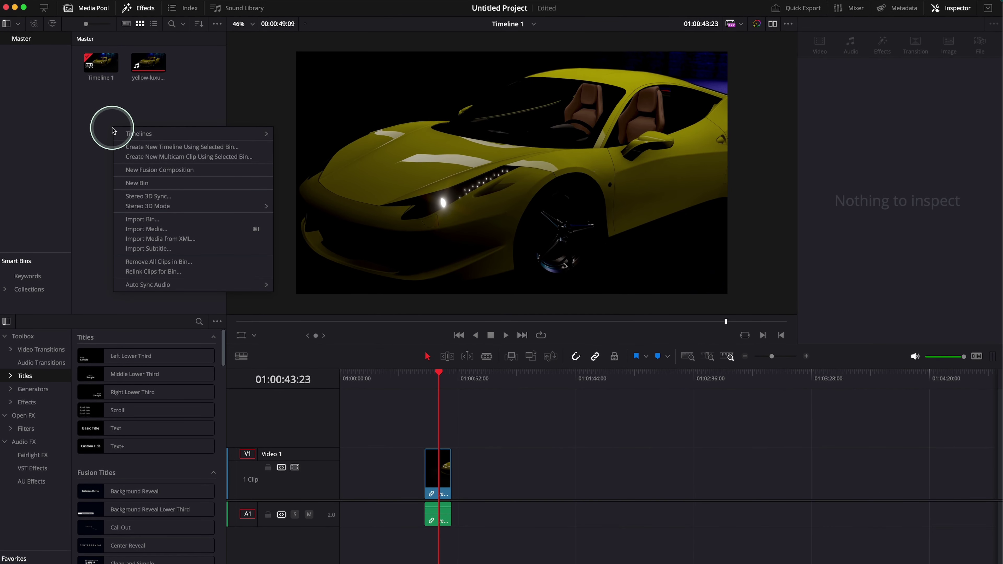
{"action": "mouse_move", "coordinate": [138, 136]}
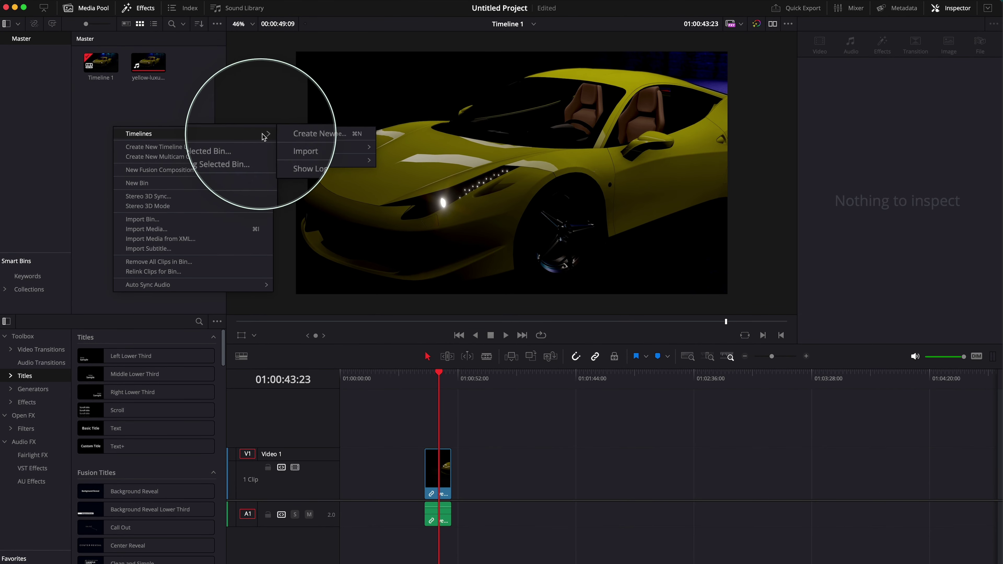
{"action": "left_click", "coordinate": [320, 133]}
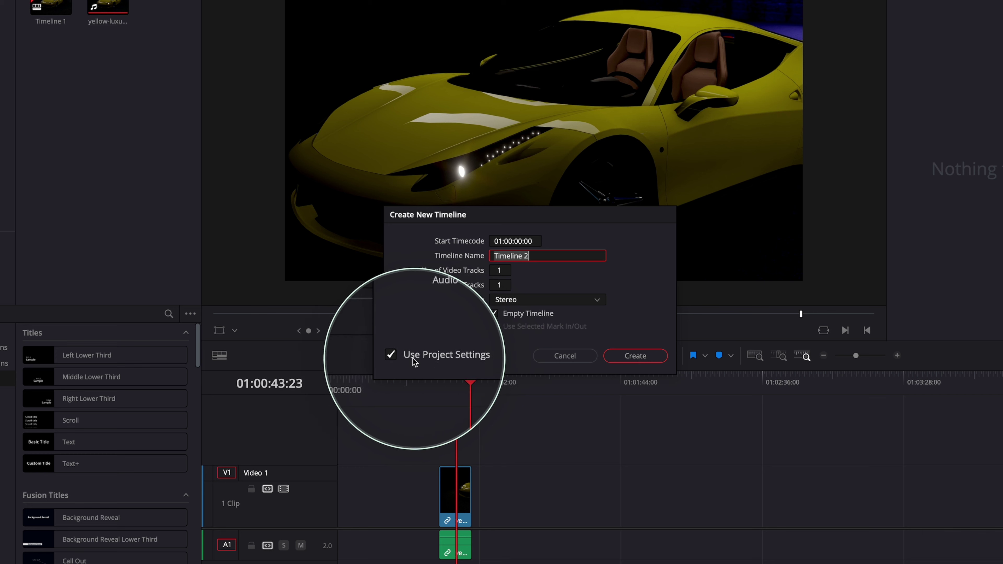
{"action": "left_click", "coordinate": [397, 355]}
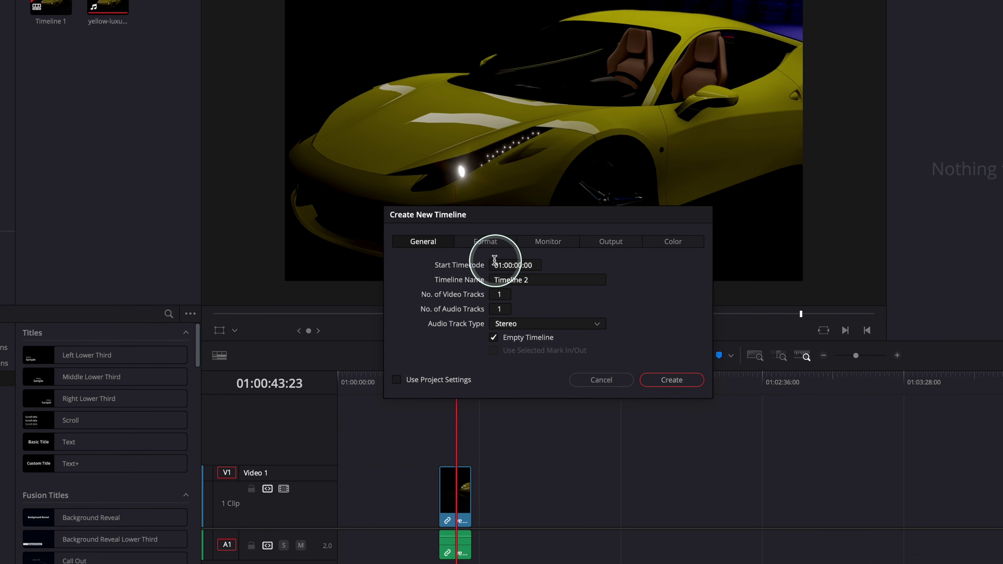
{"action": "left_click", "coordinate": [482, 242]}
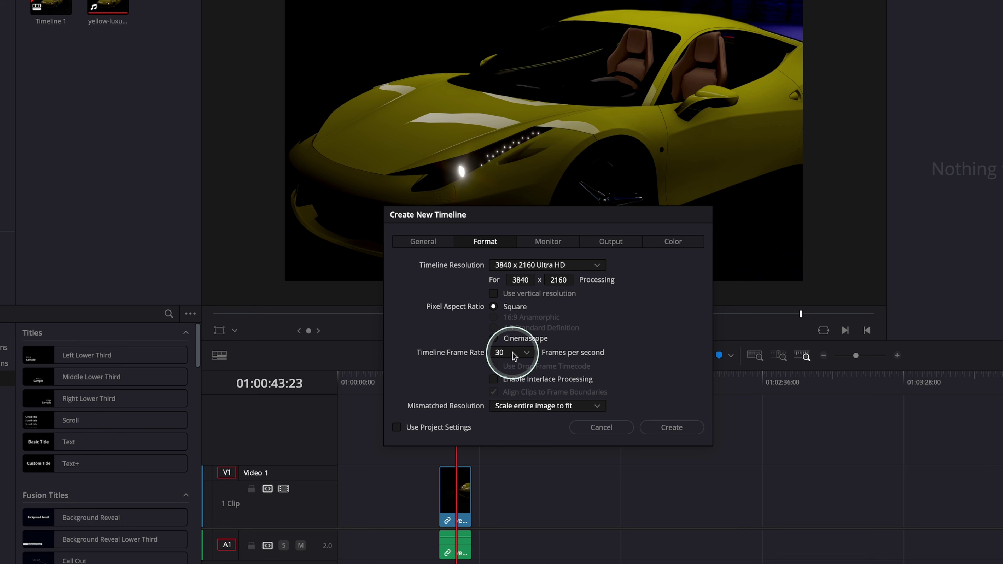
{"action": "left_click", "coordinate": [527, 354]}
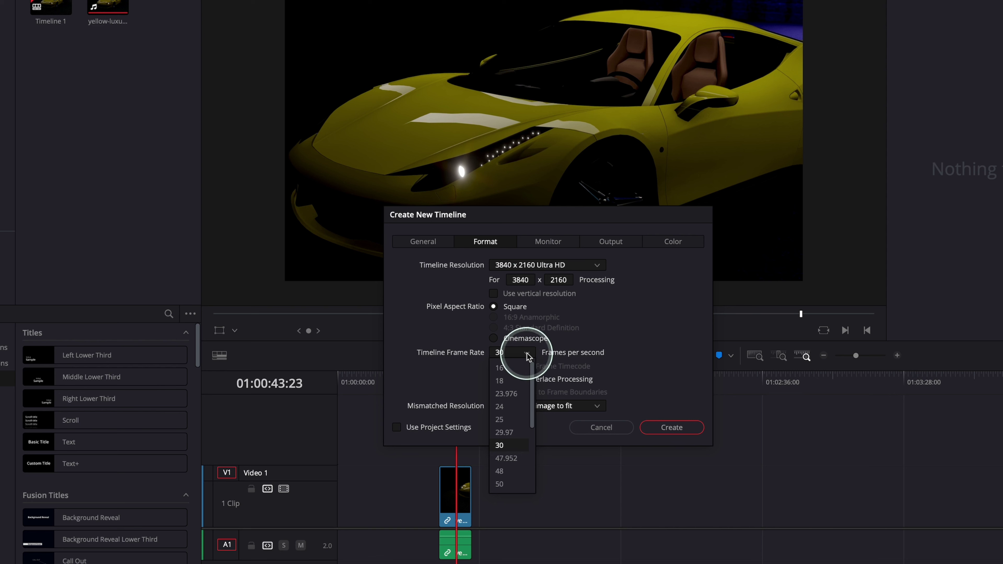
{"action": "left_click", "coordinate": [507, 432]}
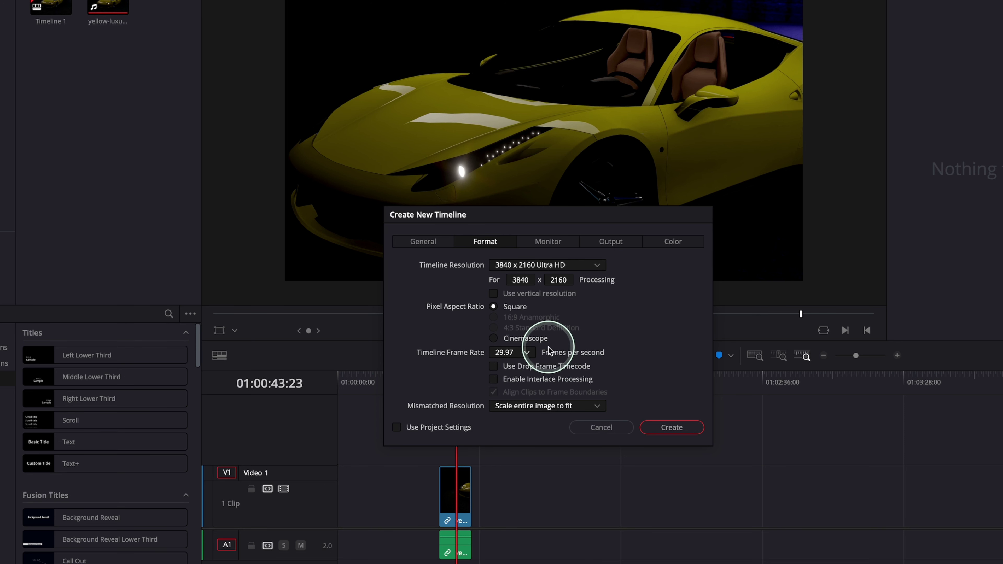
{"action": "left_click", "coordinate": [665, 429]}
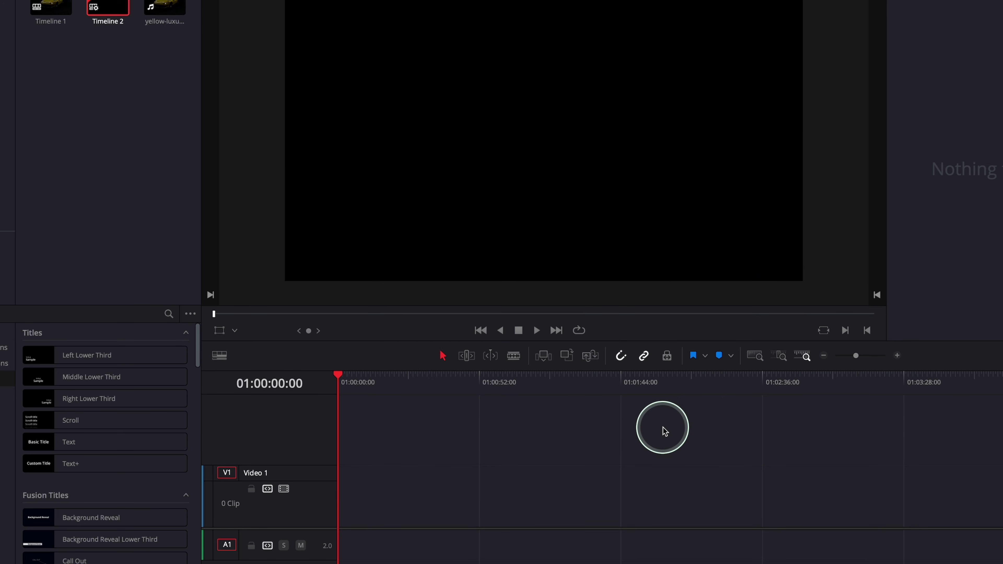
Step: Place the yellow sports car clip on video track 1 of Timeline 2 and move the playhead onto it at 01:00:44:25
{"action": "left_click_drag", "start_coordinate": [164, 8], "coordinate": [450, 489]}
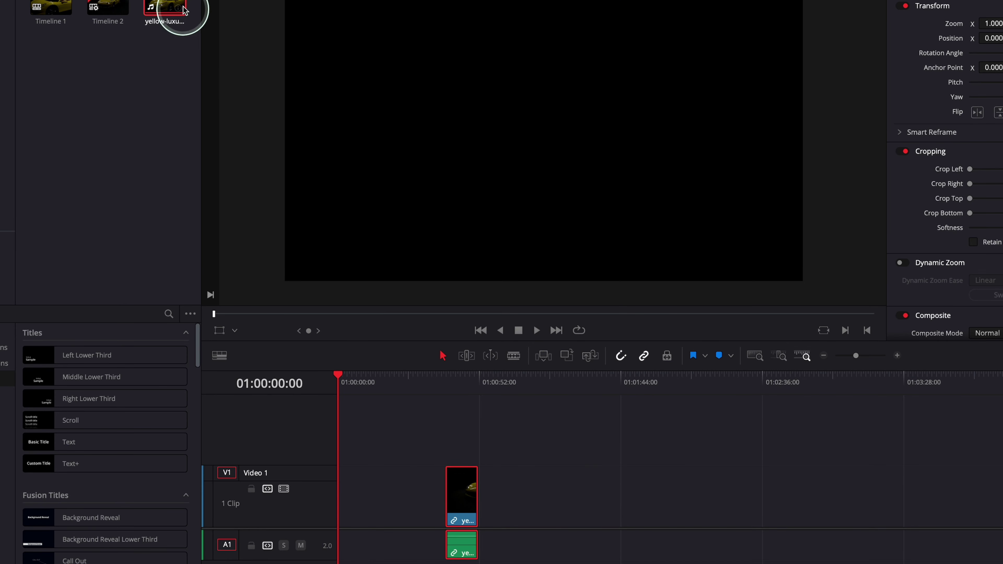
{"action": "left_click", "coordinate": [459, 381]}
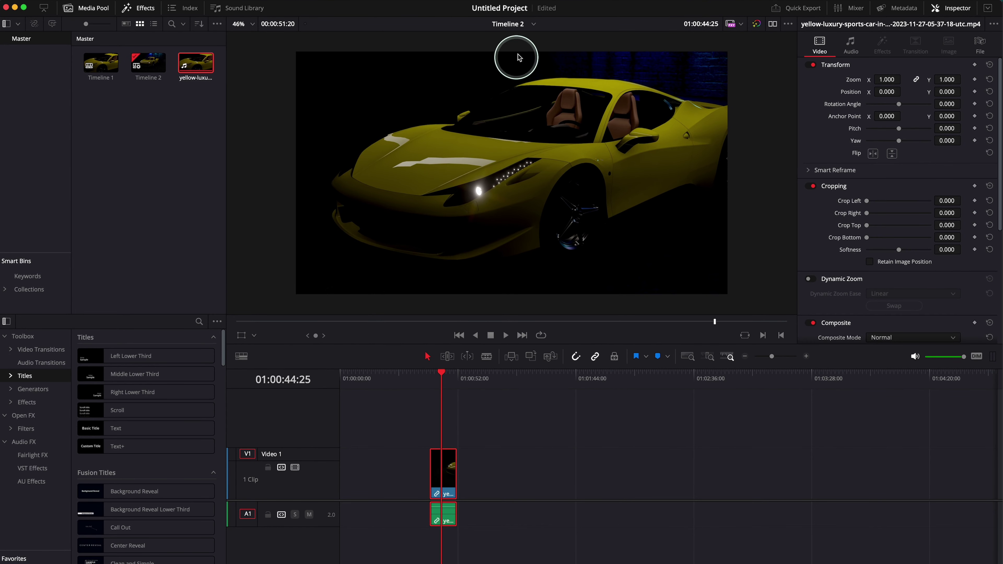
Step: Compare the master project settings with Timeline 1 open and with Timeline 2 open, closing them each time without changes
{"action": "left_click", "coordinate": [533, 25]}
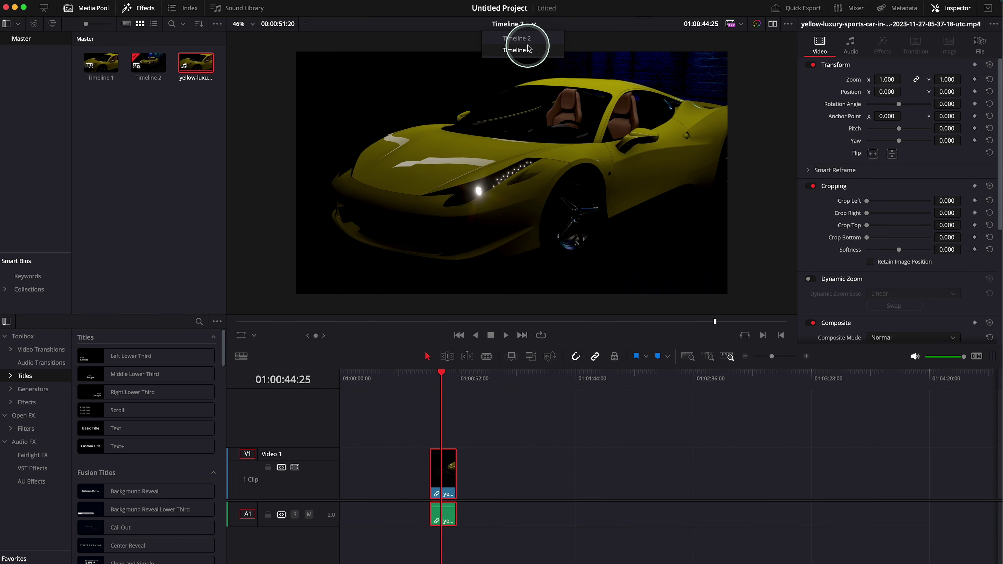
{"action": "left_click", "coordinate": [515, 50]}
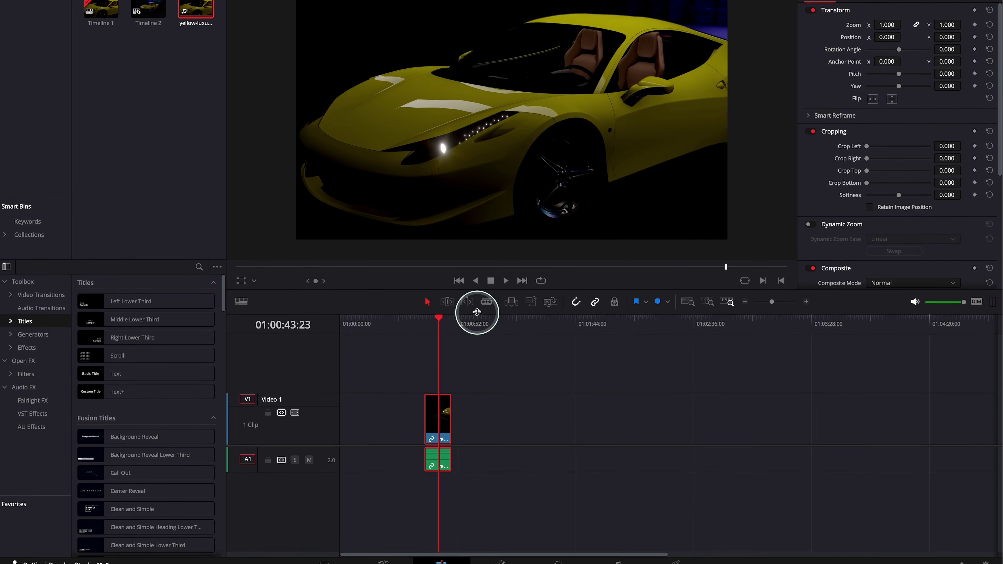
{"action": "left_click", "coordinate": [987, 556]}
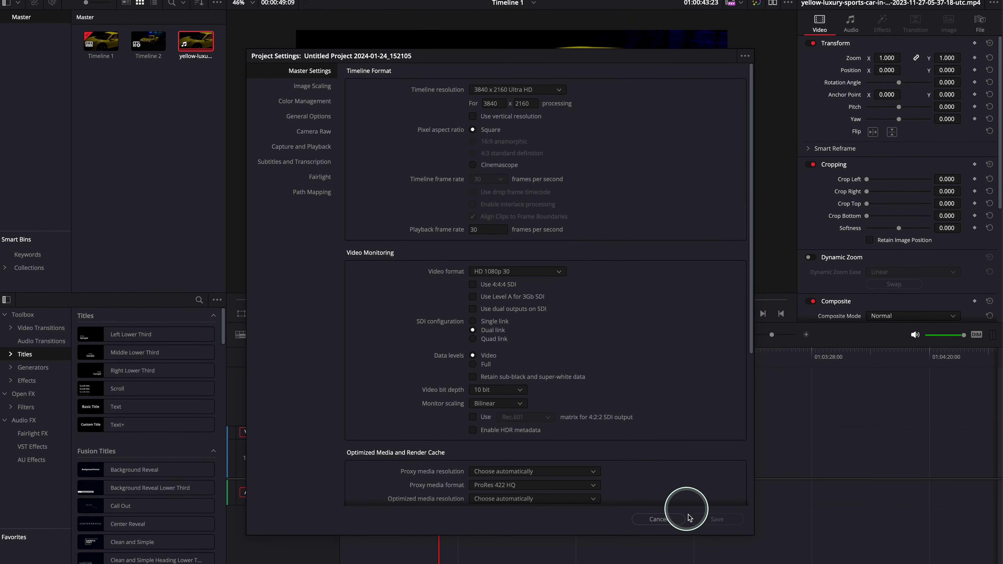
{"action": "left_click", "coordinate": [658, 487]}
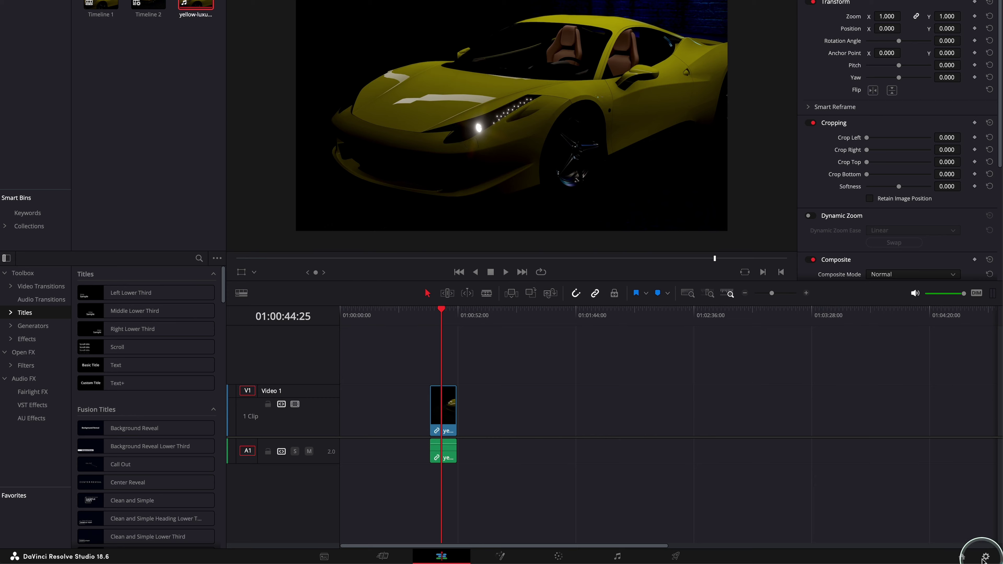
{"action": "left_click", "coordinate": [985, 557]}
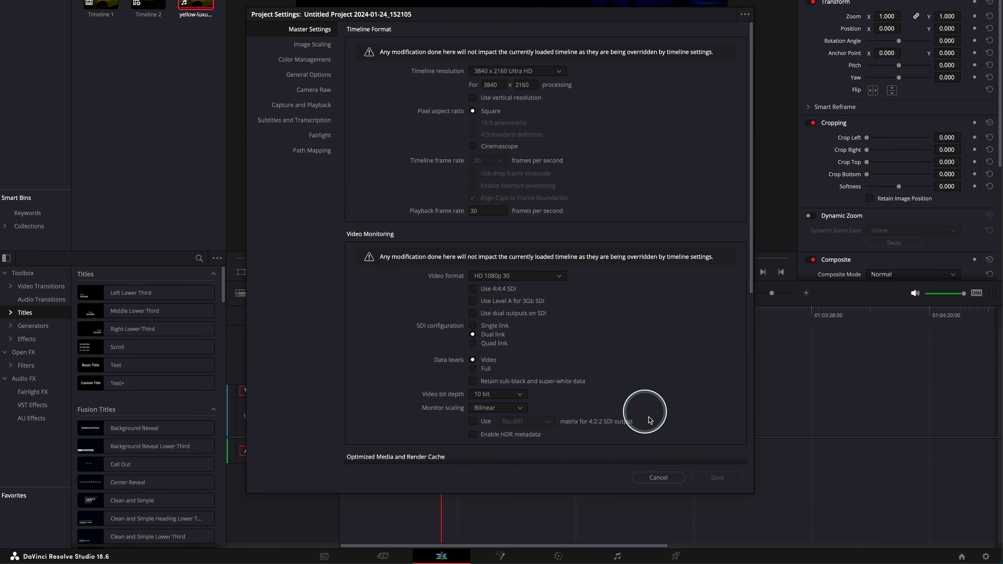
{"action": "left_click", "coordinate": [658, 478]}
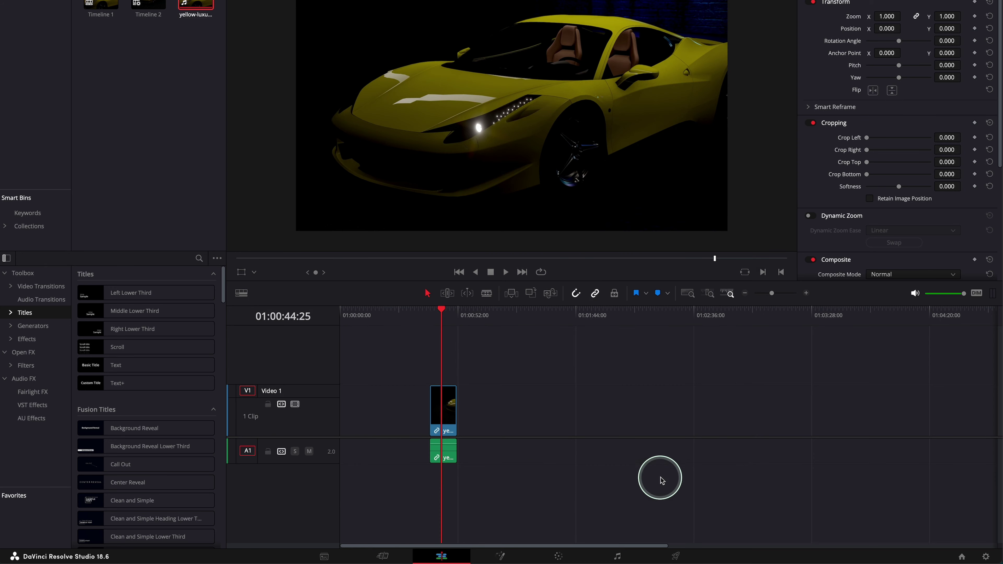
Step: Mark an in point at 01:00:39:20 and an out point at 01:00:51:20 around the clip in Timeline 2, and place the playhead at 01:00:45:01
{"action": "left_click_drag", "start_coordinate": [441, 310], "coordinate": [430, 313]}
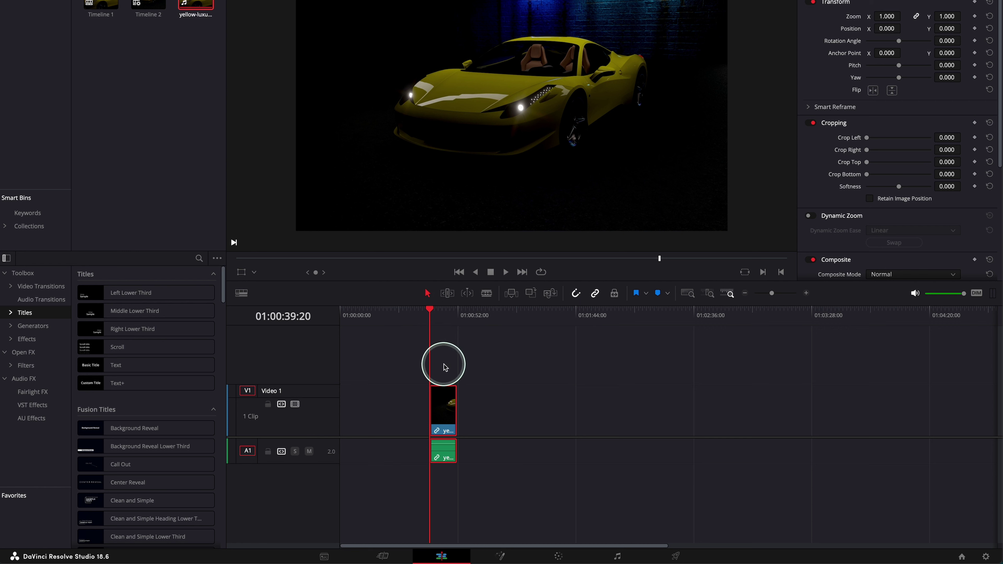
{"action": "key", "text": "i"}
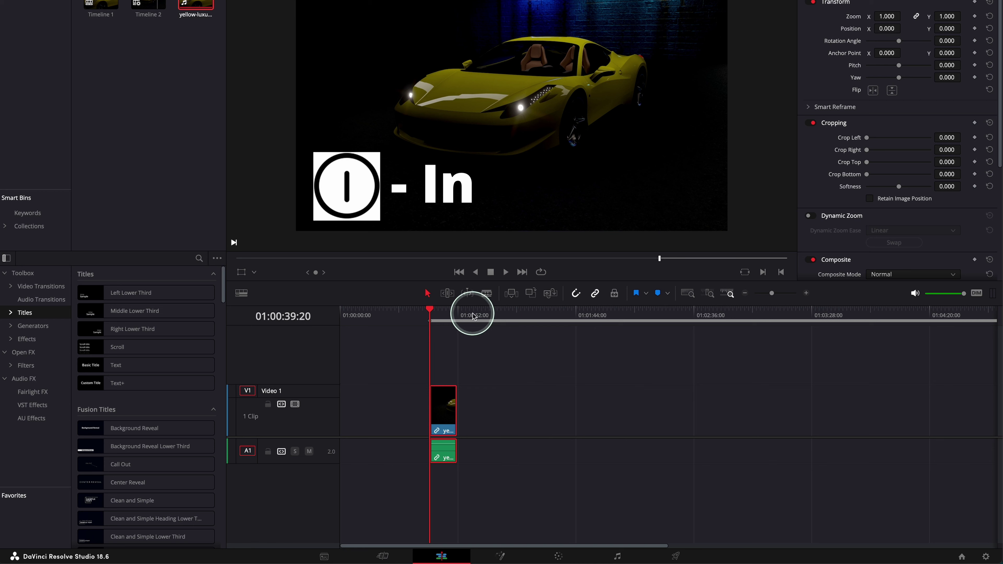
{"action": "left_click_drag", "start_coordinate": [473, 315], "coordinate": [465, 316]}
{"action": "key", "text": "o"}
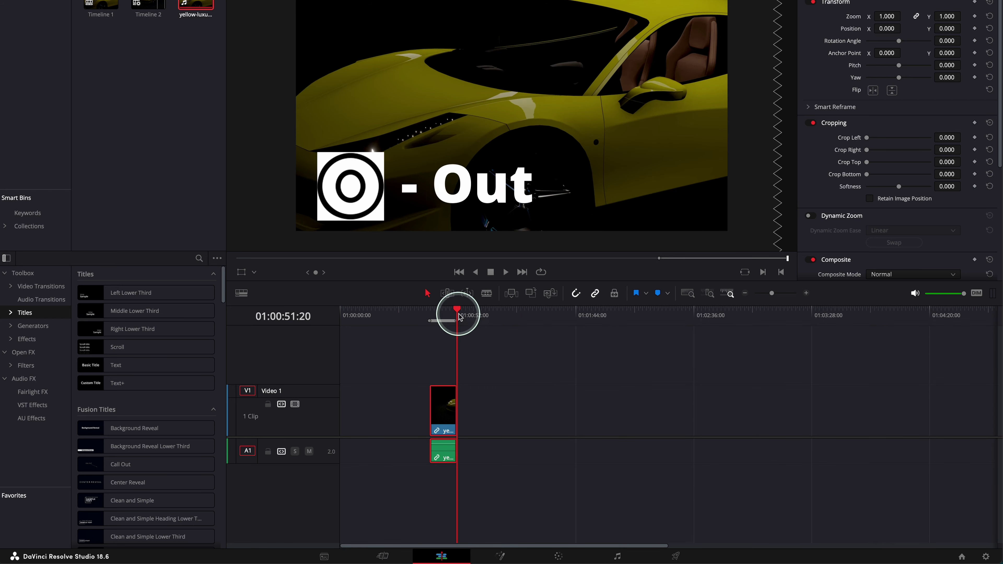
{"action": "left_click", "coordinate": [441, 316]}
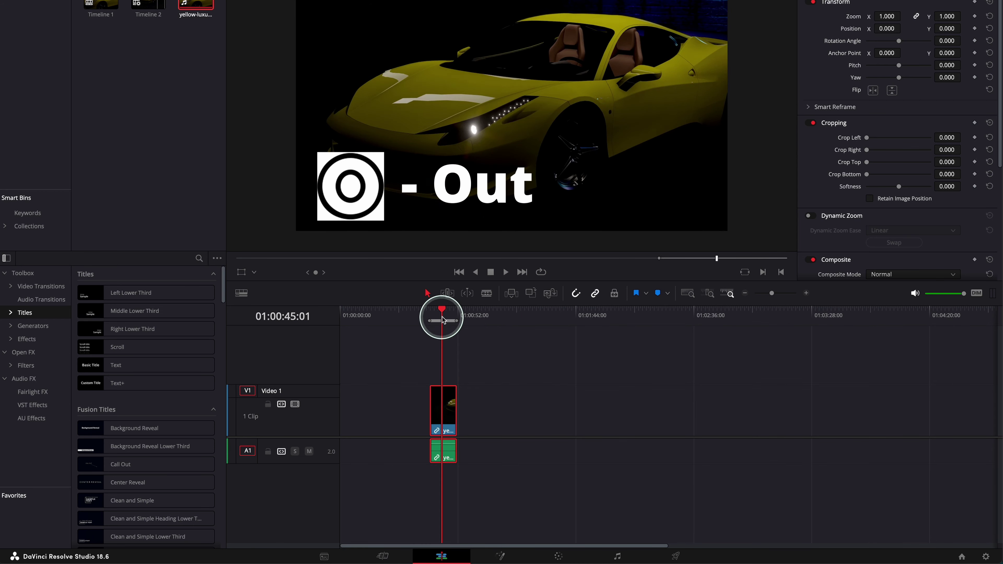
Step: Review the export resolution and frame rate for Timeline 2 on the Deliver page and return to the Edit page
{"action": "left_click", "coordinate": [676, 557]}
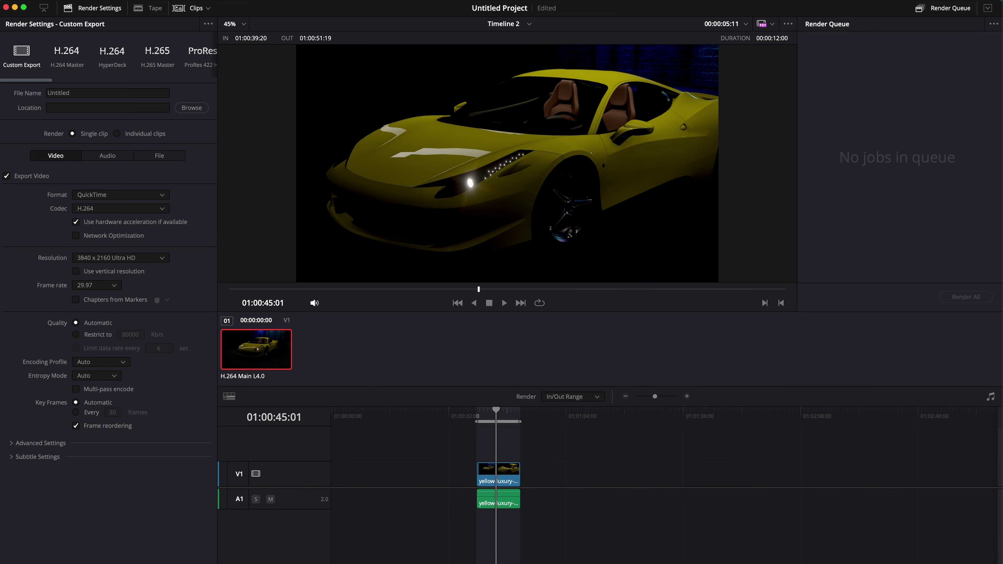
{"action": "key", "text": "shift+4"}
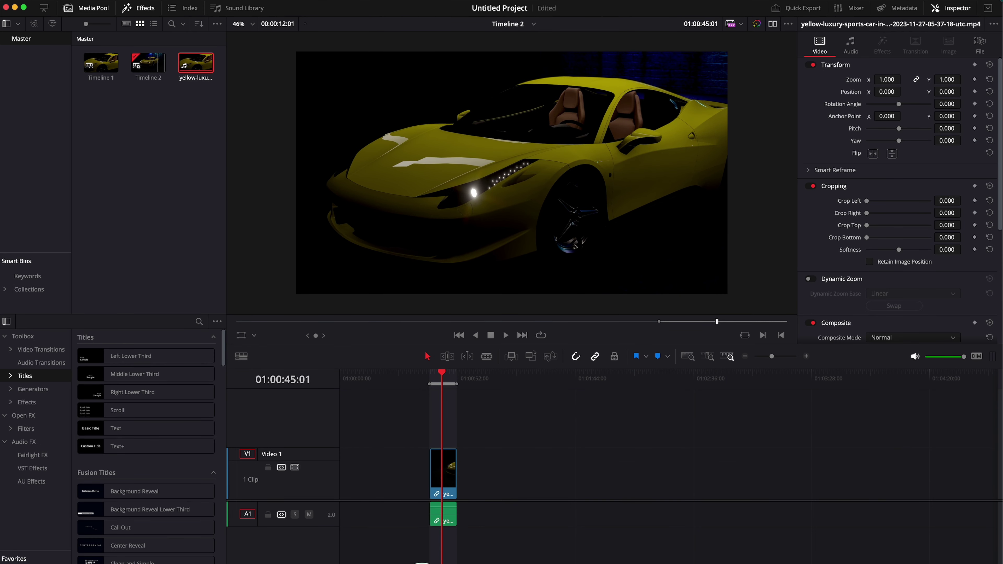